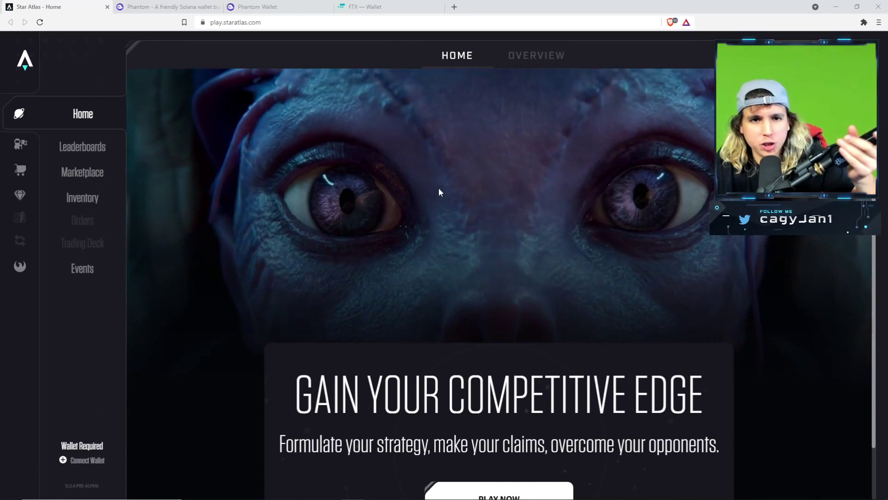
Switch from the Star Atlas home page to the Phantom wallet website (phantom.app).
{"action": "left_click", "coordinate": [161, 6]}
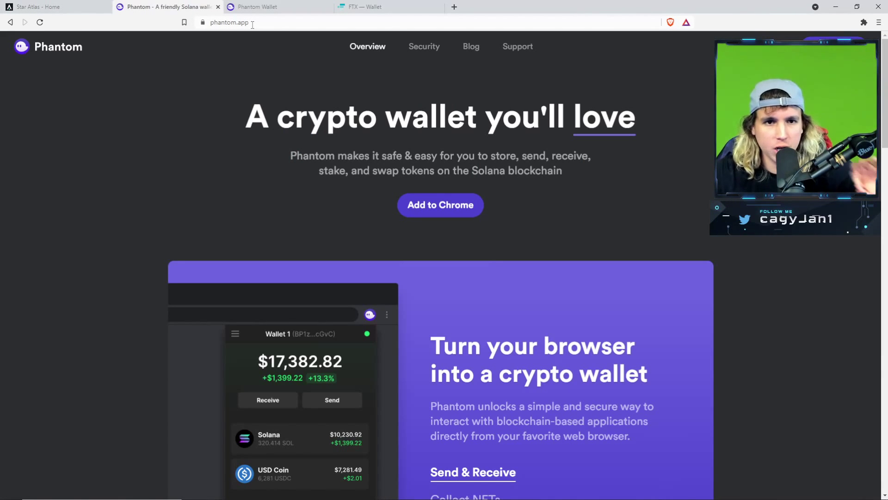
Add the Phantom extension to Chrome, dismiss the Google consent page, and return to Phantom's onboarding page.
{"action": "left_click", "coordinate": [445, 209]}
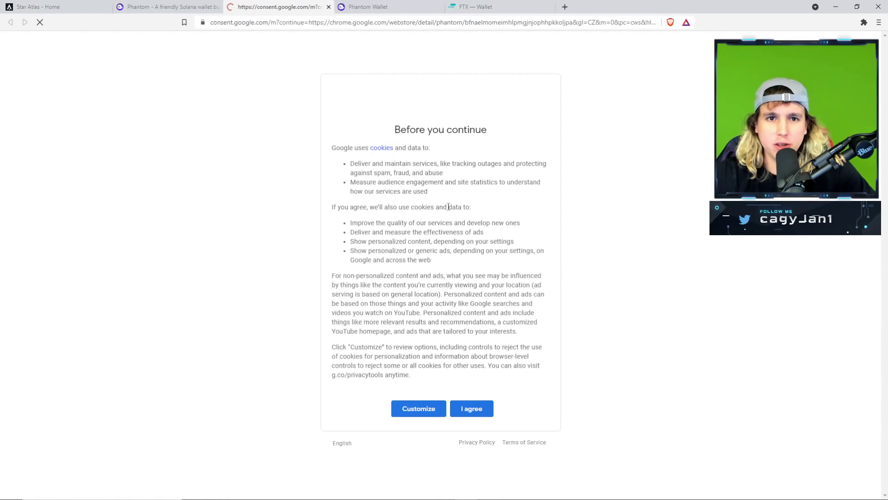
{"action": "left_click", "coordinate": [328, 7]}
{"action": "left_click", "coordinate": [287, 5]}
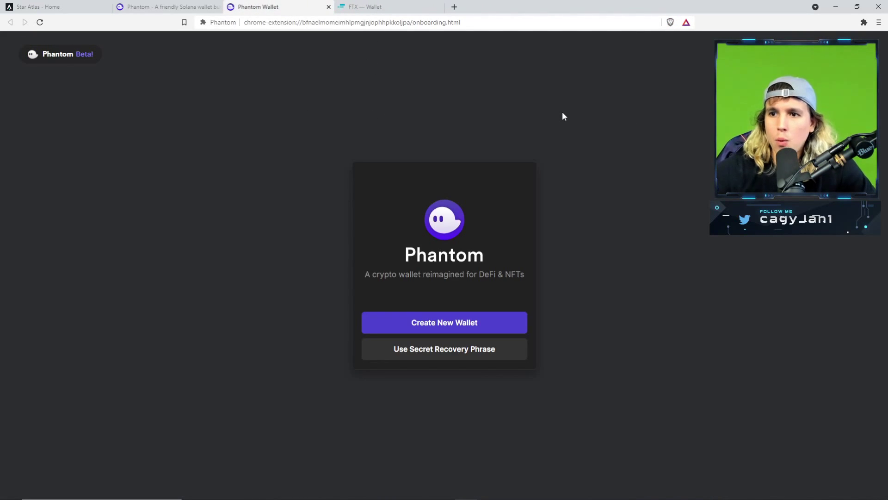
Pin the Phantom extension from the extensions menu and open a new onboarding page.
{"action": "left_click", "coordinate": [864, 22]}
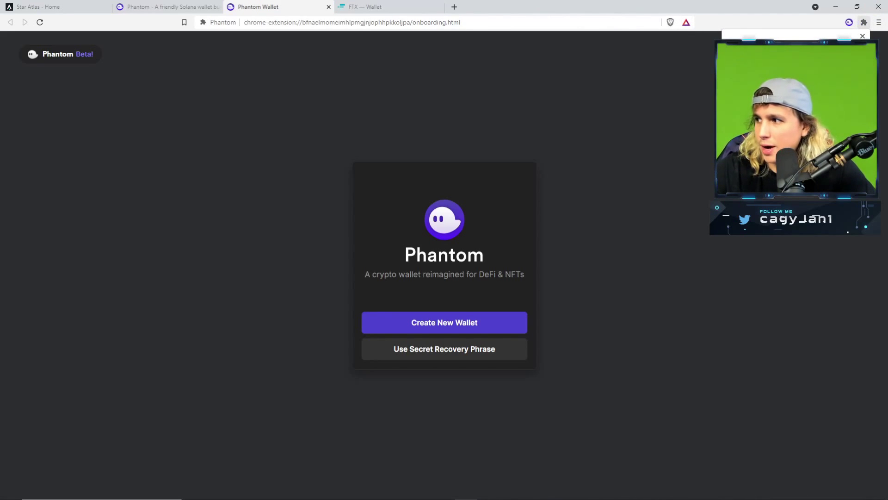
{"action": "left_click", "coordinate": [764, 54]}
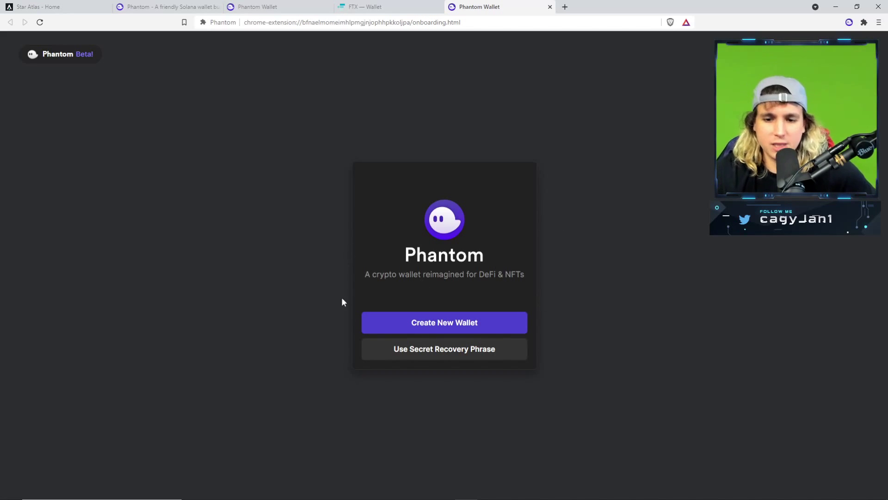
Create a new wallet, save its recovery phrase, and open Wallet 1 showing $0.00.
{"action": "left_click", "coordinate": [457, 327]}
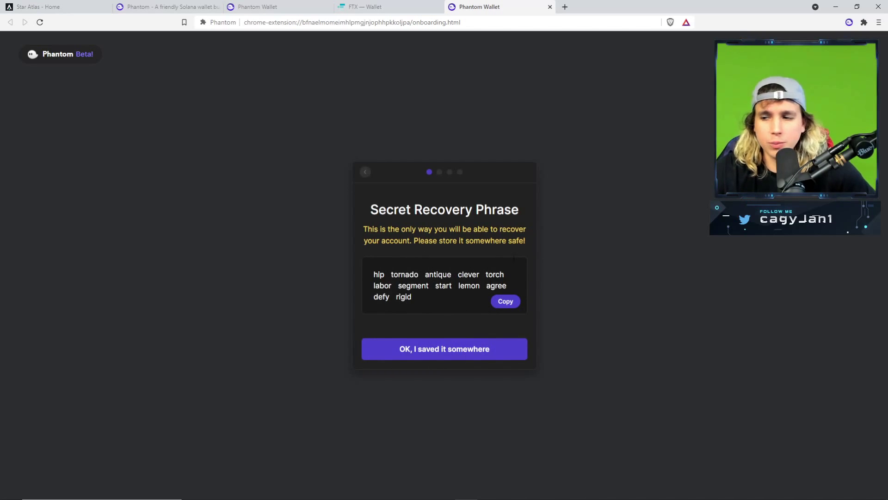
{"action": "left_click_drag", "start_coordinate": [418, 305], "coordinate": [373, 273]}
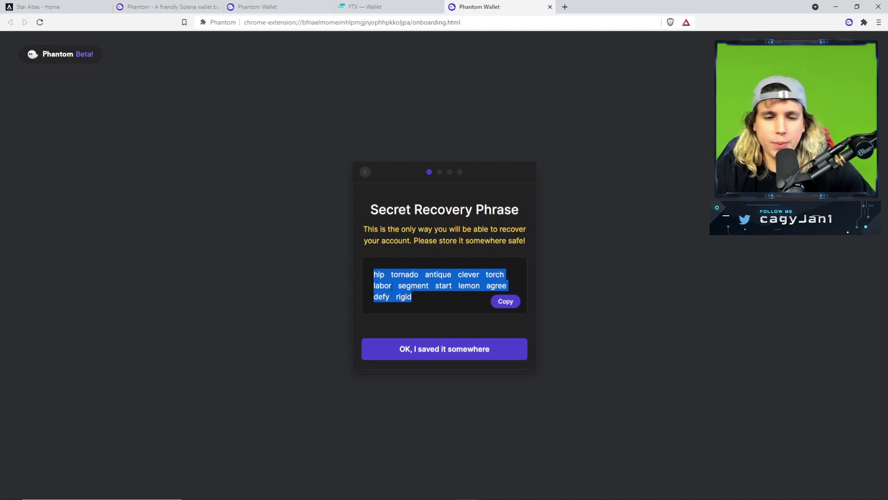
{"action": "left_click", "coordinate": [447, 355]}
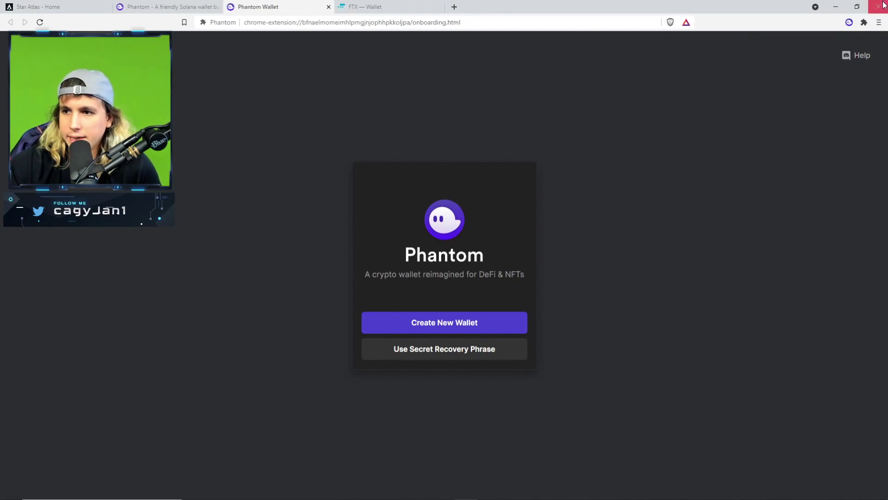
{"action": "left_click", "coordinate": [849, 22]}
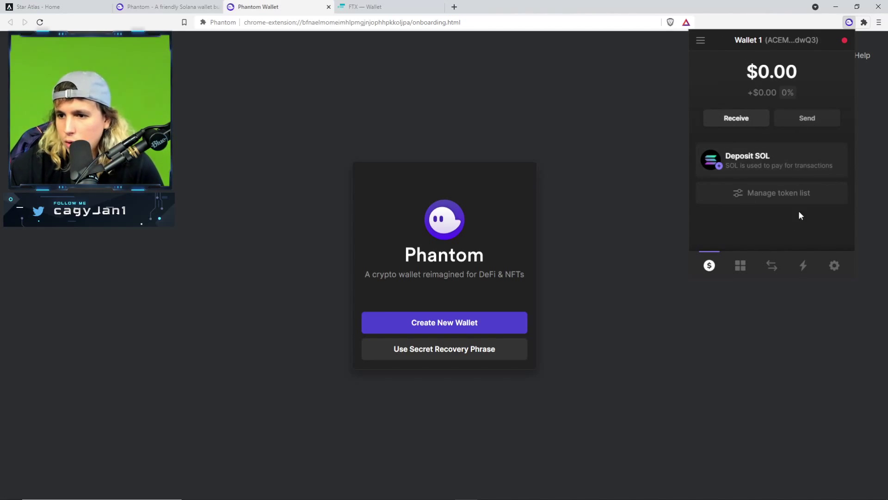
Enable USD Coin (usdc), Star Atlas (atl) and Star Atlas DAO (polis) in the token list.
{"action": "left_click", "coordinate": [781, 200]}
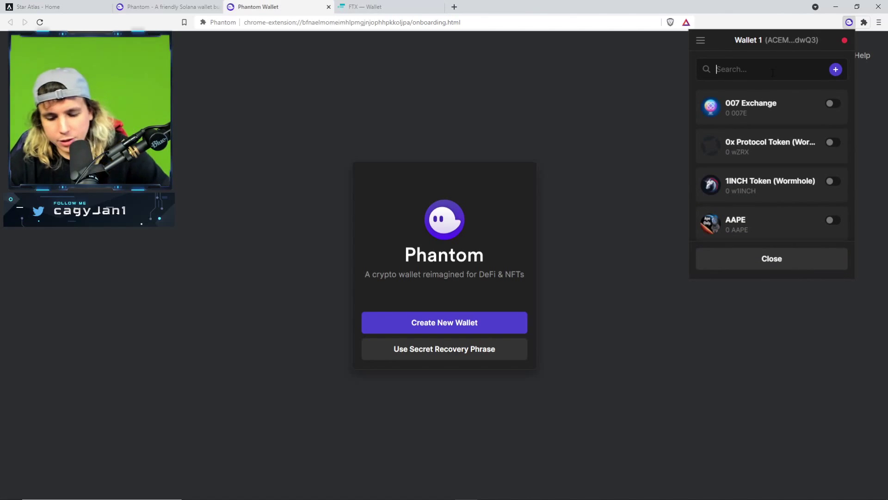
{"action": "type", "text": "usdc"}
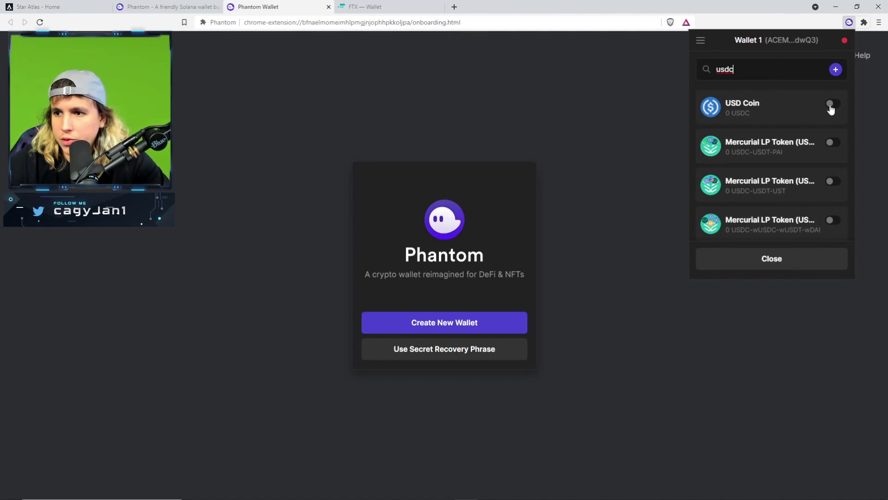
{"action": "left_click", "coordinate": [832, 104]}
{"action": "double_click", "coordinate": [774, 72]}
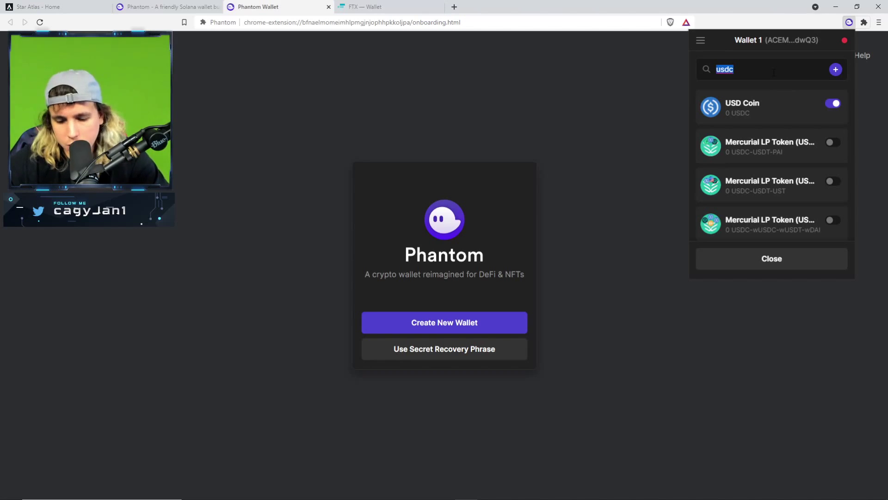
{"action": "type", "text": "atl"}
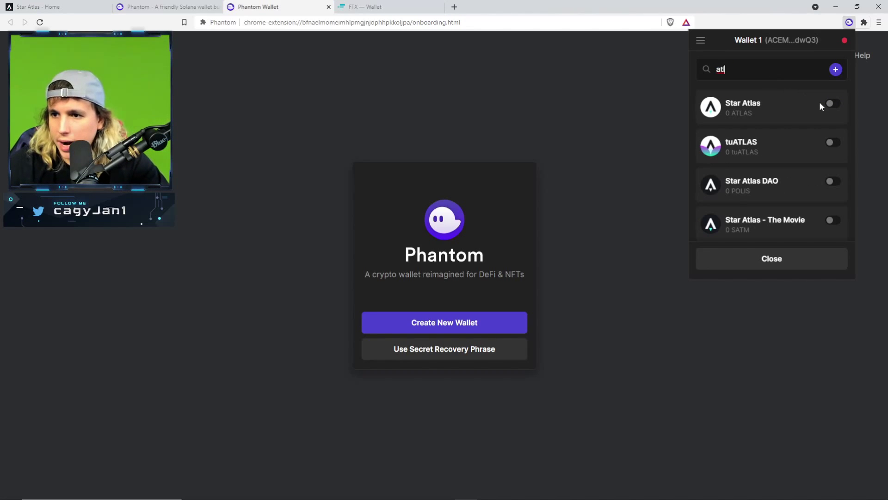
{"action": "left_click", "coordinate": [831, 106]}
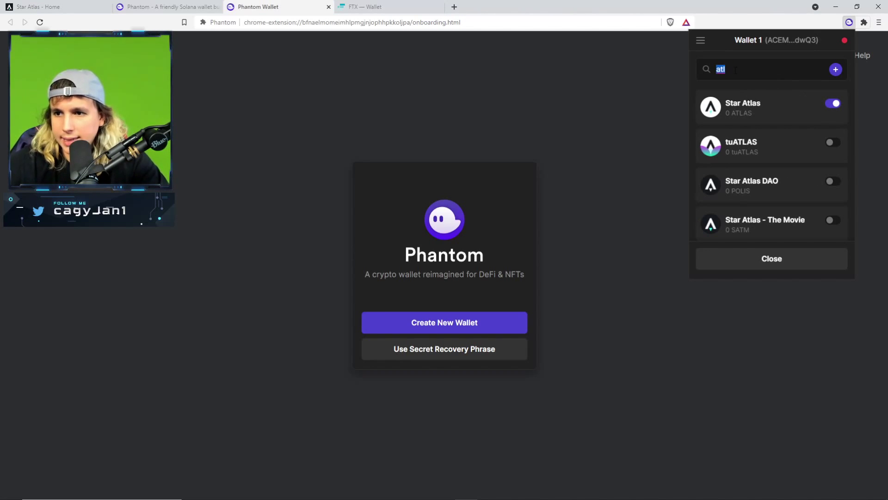
{"action": "key", "text": "BackSpace"}
{"action": "type", "text": "pol"}
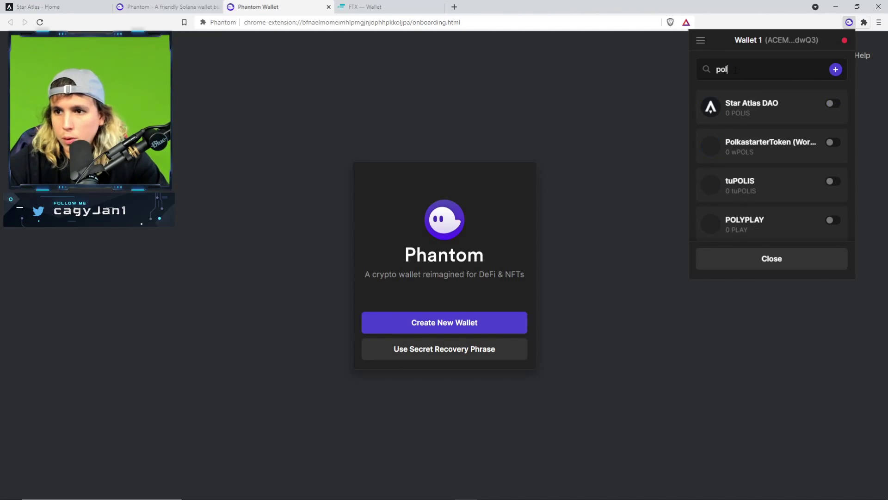
{"action": "type", "text": "is"}
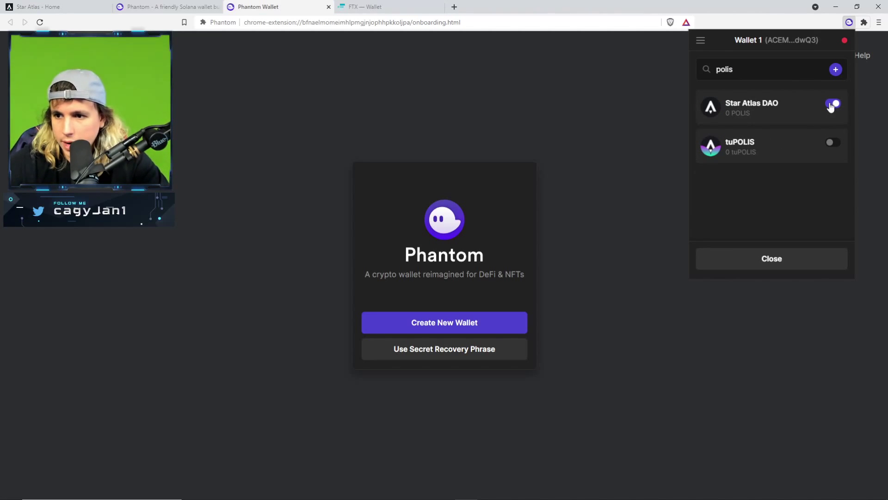
{"action": "left_click", "coordinate": [777, 258]}
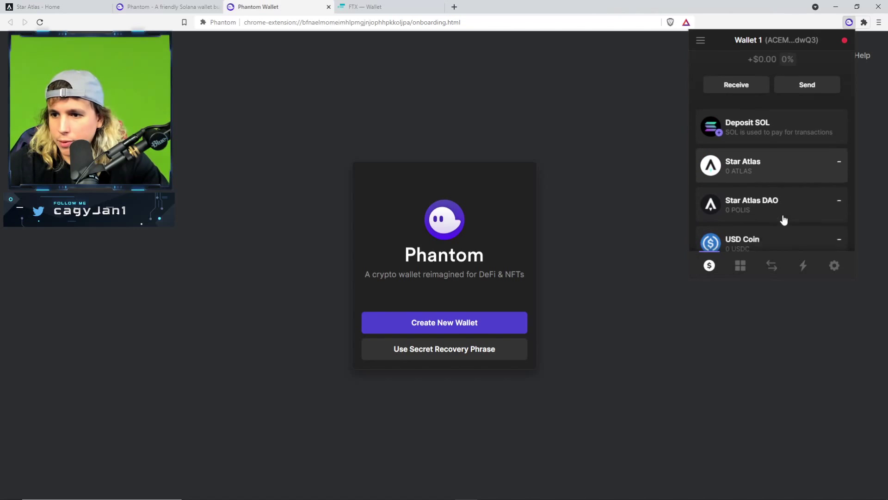
Confirm USDC, ATLAS and POLIS are listed at 0, then close the Phantom popup.
{"action": "scroll", "coordinate": [783, 222], "scroll_direction": "down", "scroll_amount": 3}
{"action": "scroll", "coordinate": [773, 215], "scroll_direction": "up", "scroll_amount": 3}
{"action": "scroll", "coordinate": [770, 218], "scroll_direction": "down", "scroll_amount": 3}
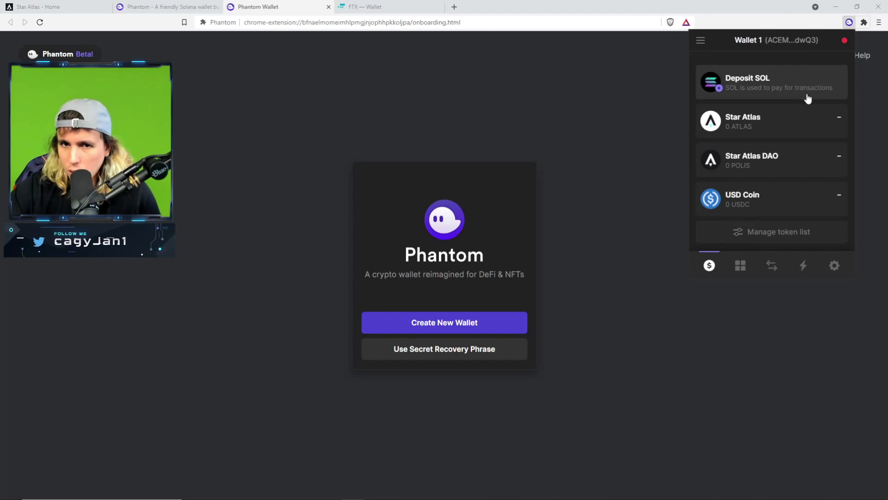
{"action": "left_click", "coordinate": [663, 121]}
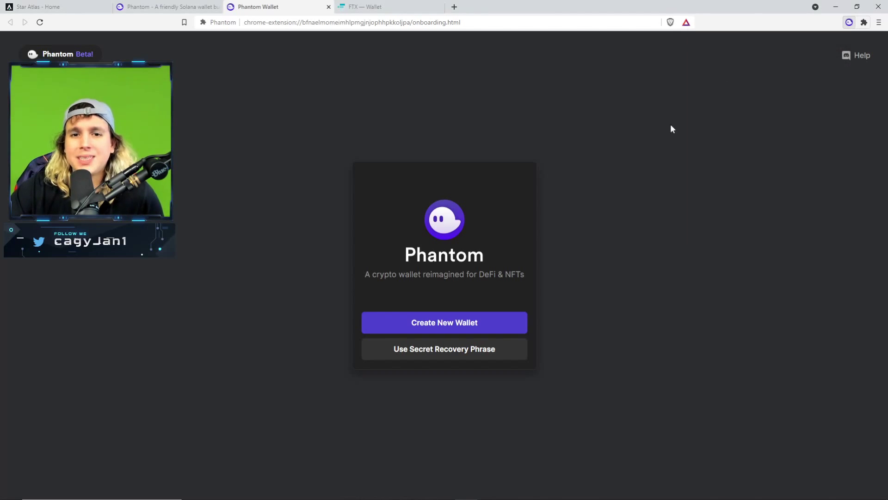
Open FTX wallet balances and scroll down to the Solana (SOL) row at 0.00000000.
{"action": "left_click", "coordinate": [384, 2]}
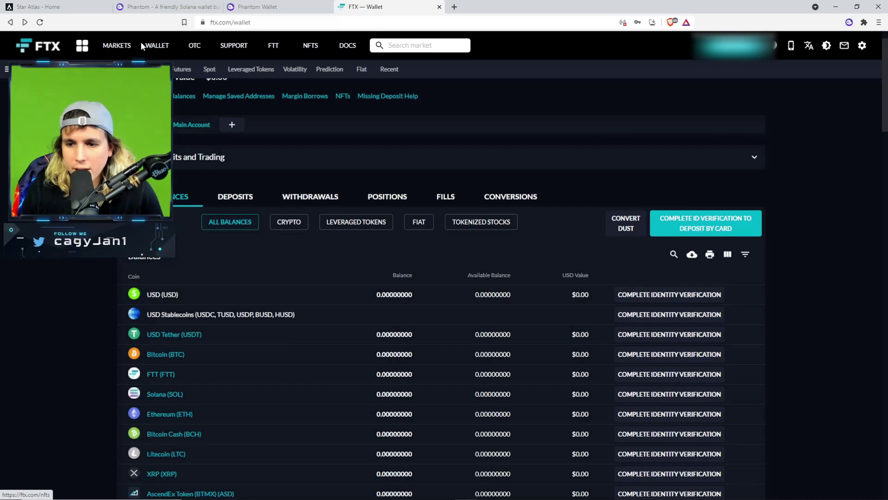
{"action": "scroll", "coordinate": [481, 287], "scroll_direction": "down", "scroll_amount": 15}
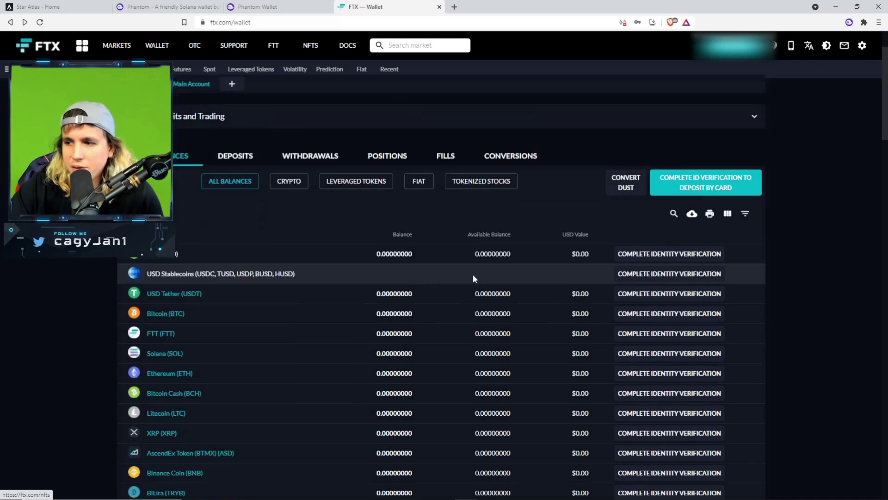
{"action": "scroll", "coordinate": [478, 304], "scroll_direction": "up", "scroll_amount": 15}
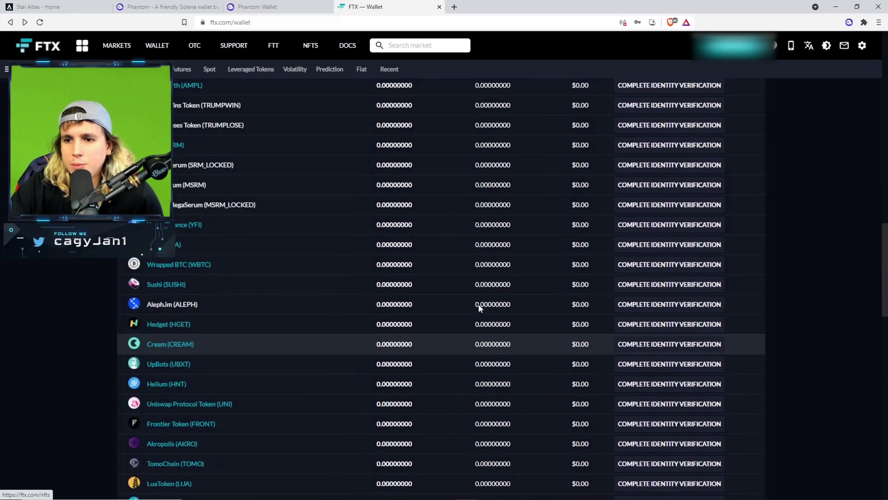
{"action": "scroll", "coordinate": [653, 297], "scroll_direction": "up", "scroll_amount": 5}
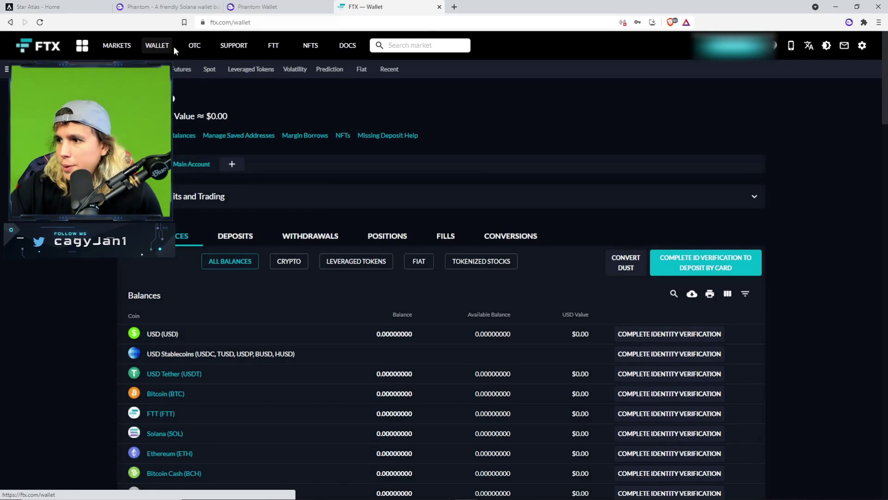
{"action": "scroll", "coordinate": [700, 326], "scroll_direction": "down", "scroll_amount": 2}
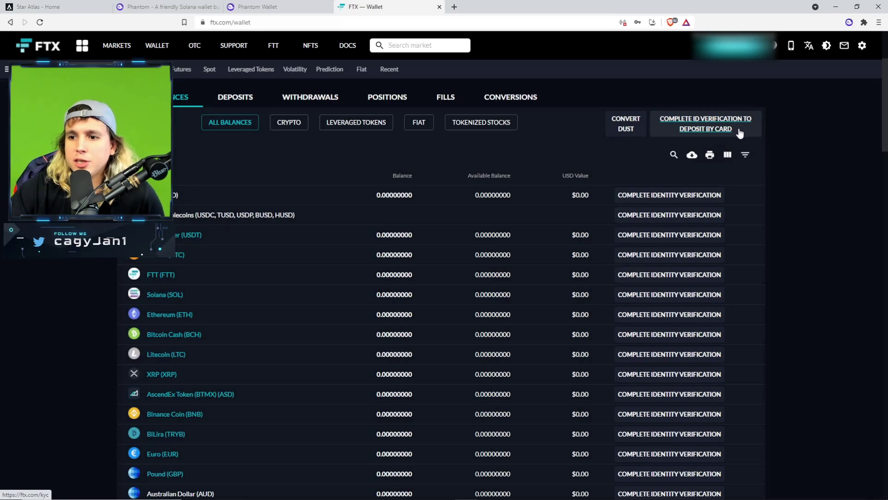
{"action": "left_click", "coordinate": [728, 134]}
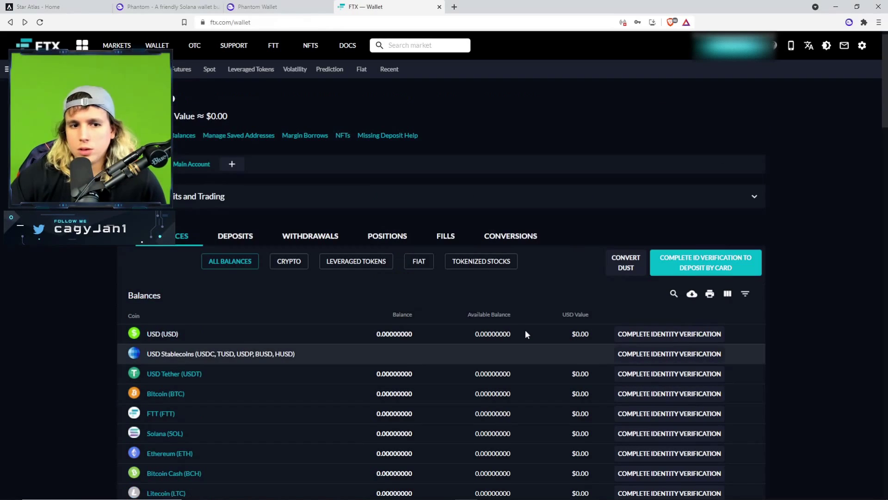
{"action": "scroll", "coordinate": [526, 330], "scroll_direction": "up", "scroll_amount": 3}
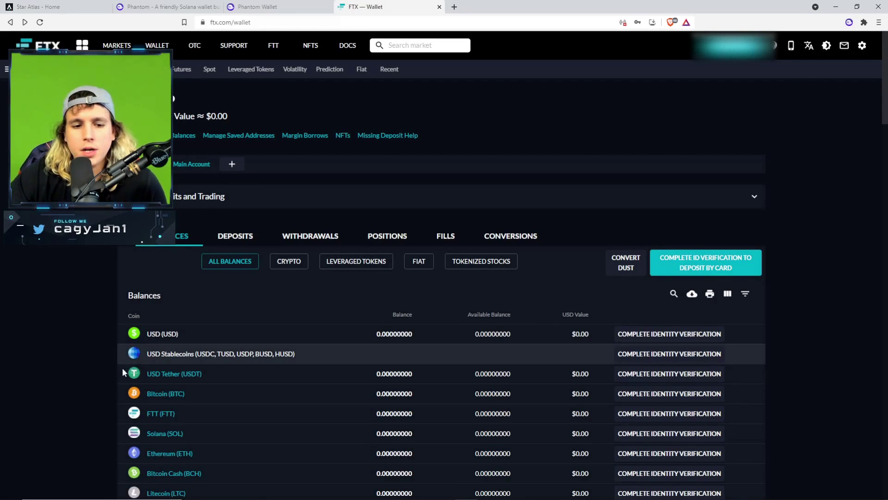
{"action": "scroll", "coordinate": [139, 380], "scroll_direction": "down", "scroll_amount": 1}
{"action": "scroll", "coordinate": [168, 397], "scroll_direction": "down", "scroll_amount": 3}
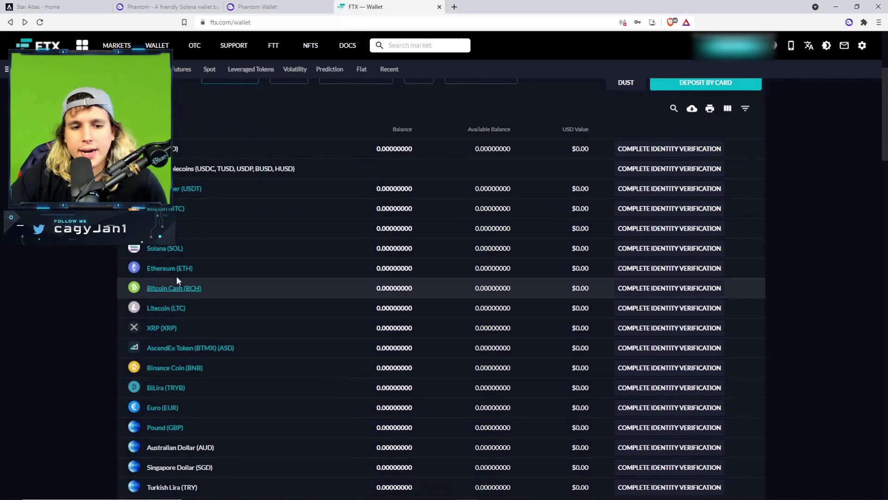
On FTX's SOL/USD page, enter a 0.2 SOL limit buy at 160.6075 USD (≈32.12 USD).
{"action": "left_click", "coordinate": [163, 250]}
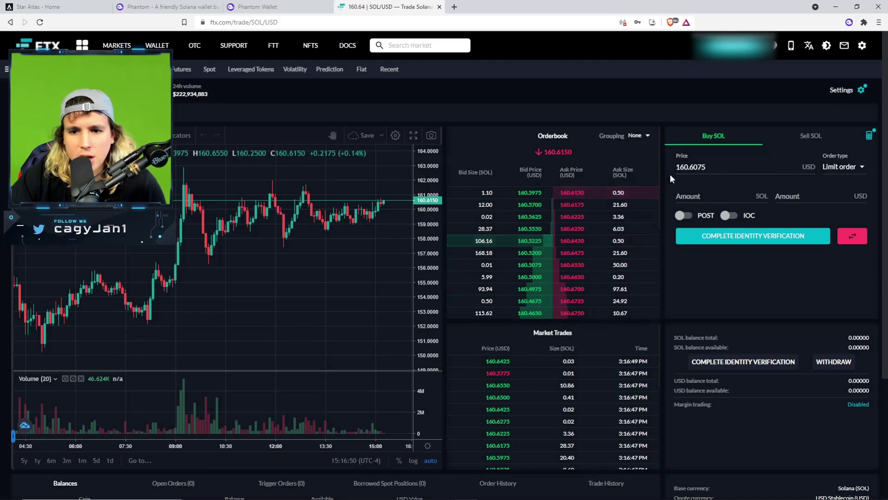
{"action": "scroll", "coordinate": [617, 347], "scroll_direction": "down", "scroll_amount": 3}
{"action": "scroll", "coordinate": [617, 347], "scroll_direction": "up", "scroll_amount": 3}
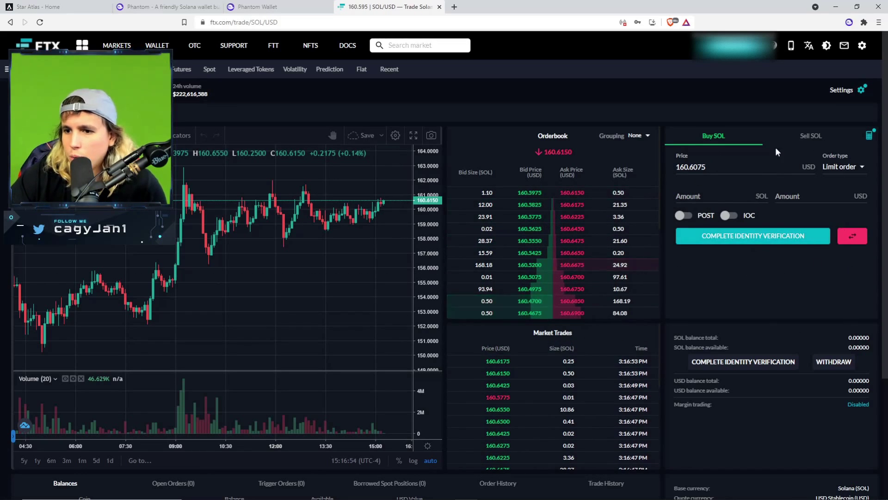
{"action": "left_click", "coordinate": [851, 167]}
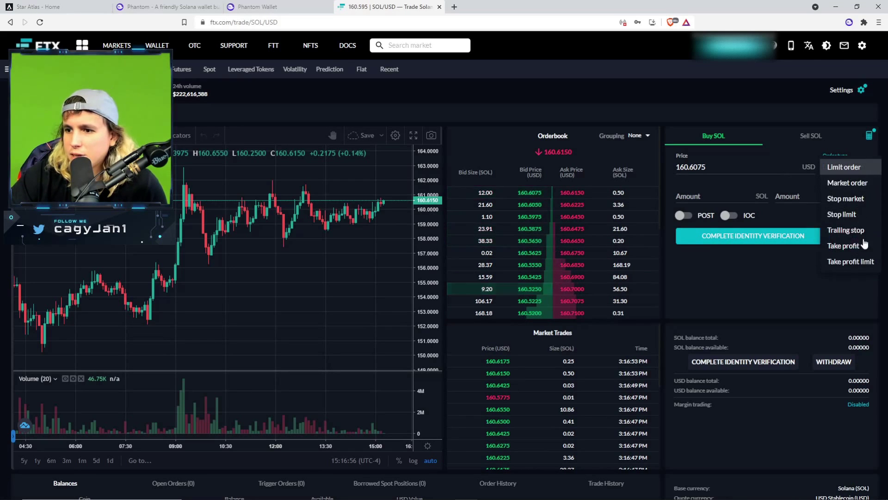
{"action": "left_click", "coordinate": [729, 144]}
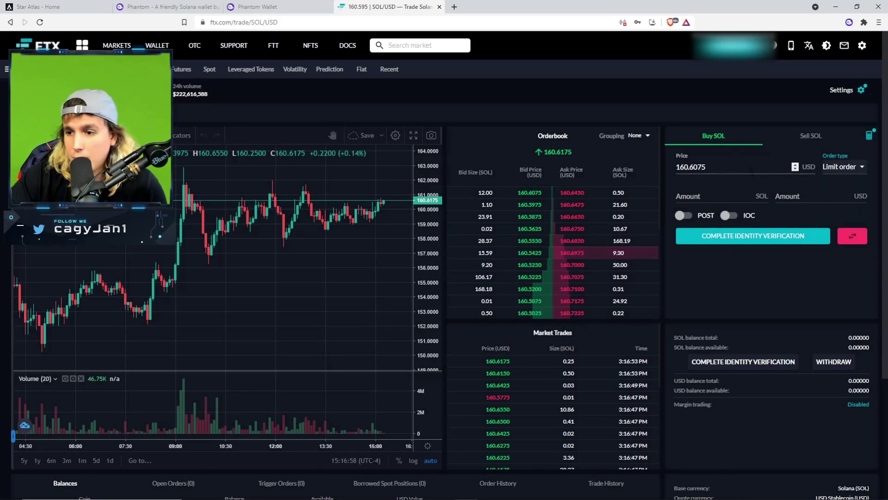
{"action": "left_click", "coordinate": [740, 196]}
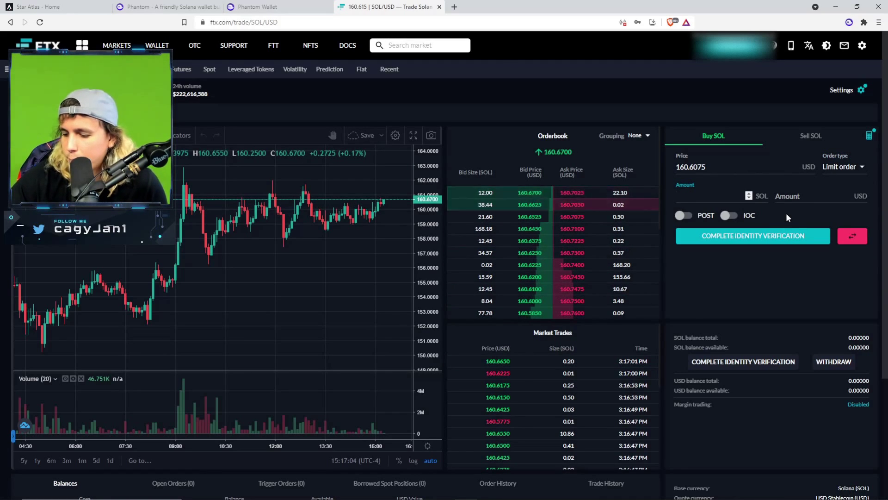
{"action": "type", "text": ".2"}
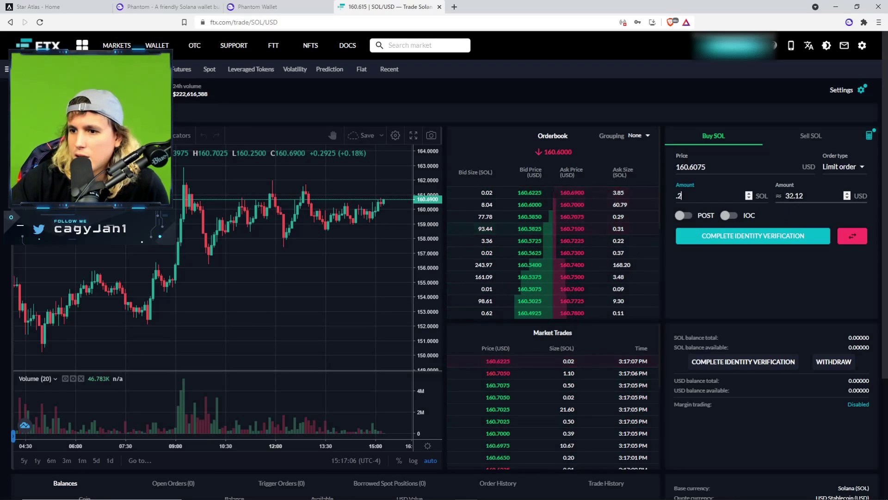
{"action": "left_click", "coordinate": [803, 195]}
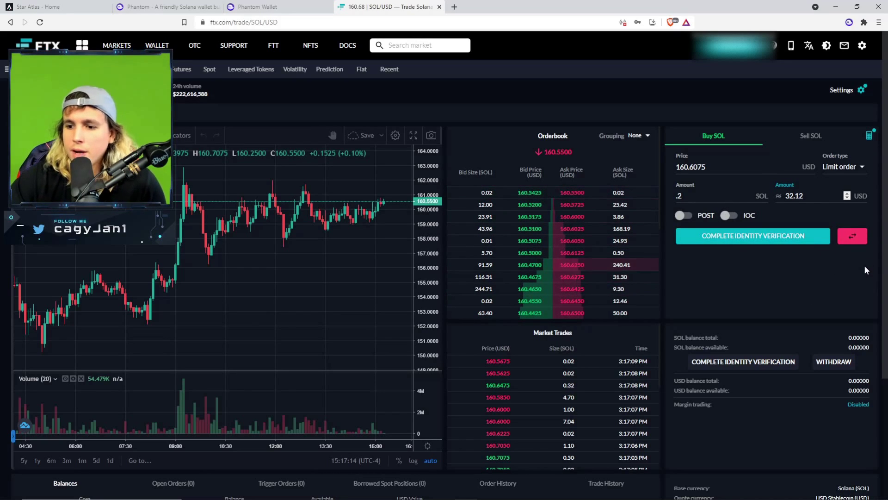
Return to FTX wallet balances and open the Phantom popup showing a $0.00 balance.
{"action": "left_click", "coordinate": [157, 45]}
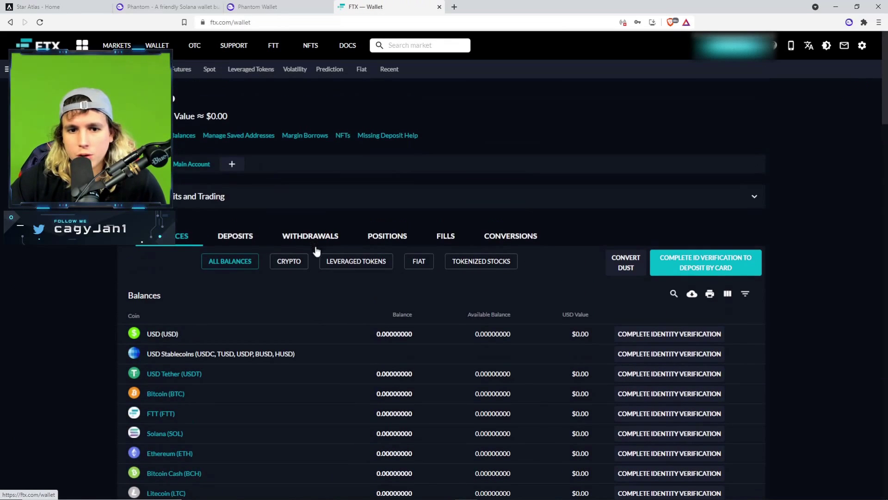
{"action": "scroll", "coordinate": [263, 369], "scroll_direction": "down", "scroll_amount": 4}
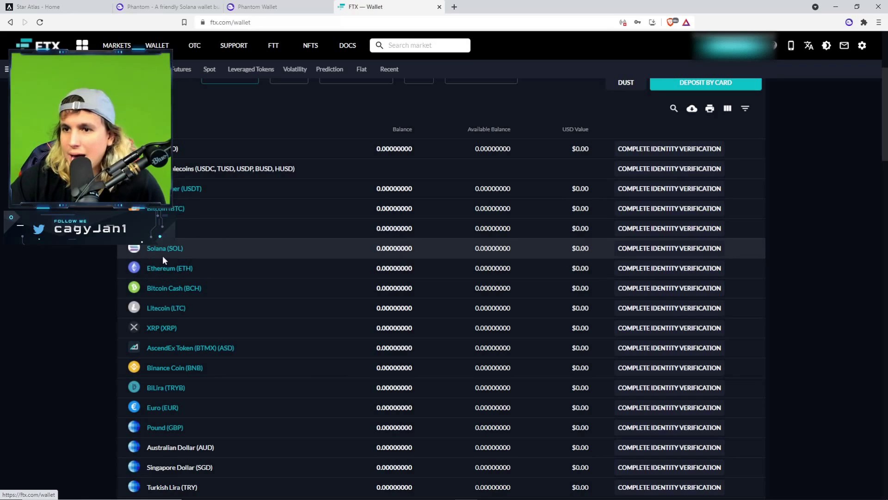
{"action": "left_click", "coordinate": [850, 22]}
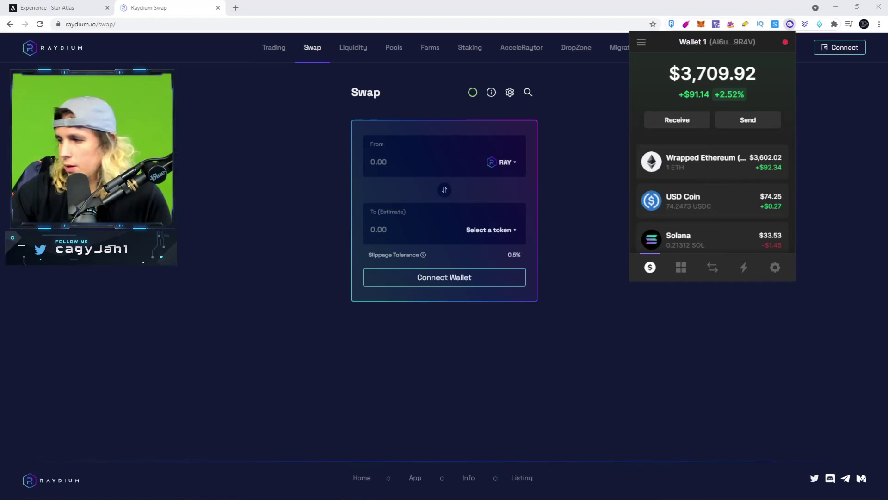
{"action": "scroll", "coordinate": [748, 149], "scroll_direction": "down", "scroll_amount": 5}
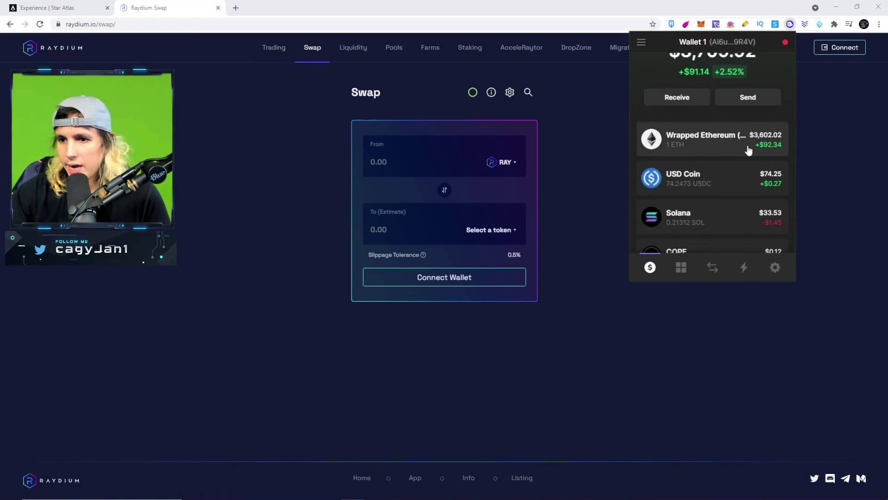
{"action": "scroll", "coordinate": [728, 224], "scroll_direction": "up", "scroll_amount": 3}
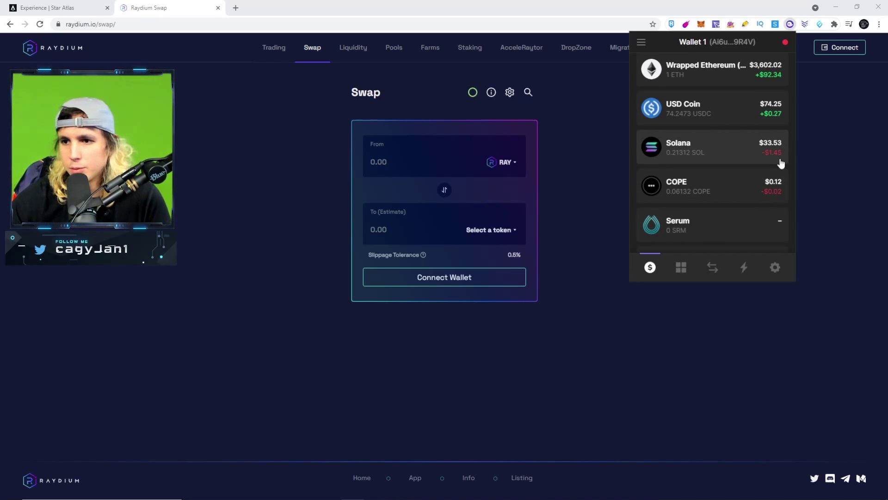
{"action": "scroll", "coordinate": [738, 107], "scroll_direction": "up", "scroll_amount": 3}
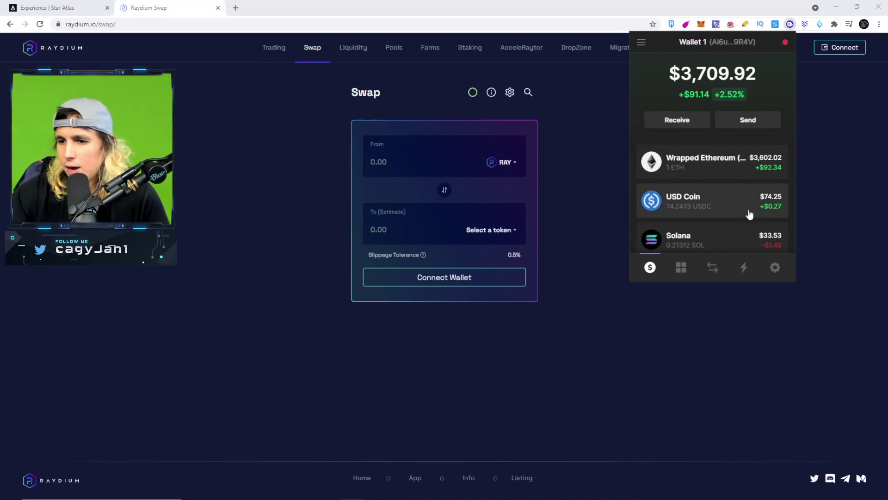
{"action": "scroll", "coordinate": [740, 215], "scroll_direction": "down", "scroll_amount": 3}
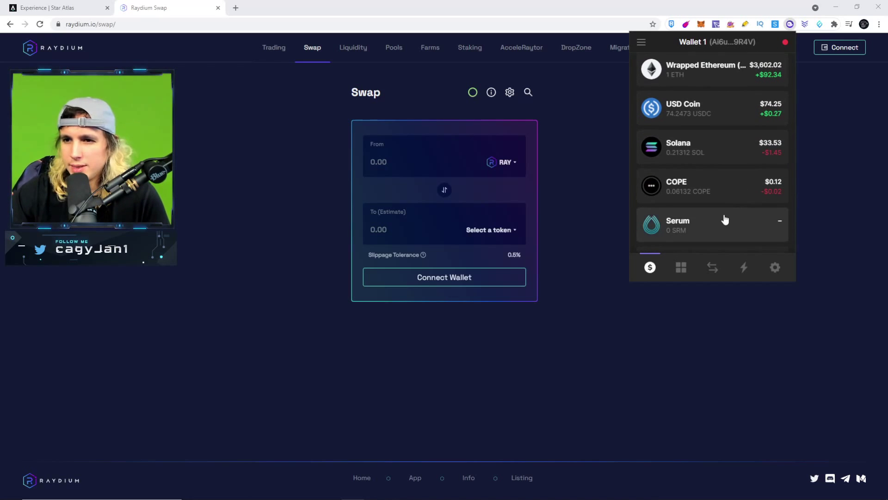
{"action": "scroll", "coordinate": [724, 218], "scroll_direction": "up", "scroll_amount": 2}
{"action": "scroll", "coordinate": [724, 215], "scroll_direction": "up", "scroll_amount": 1}
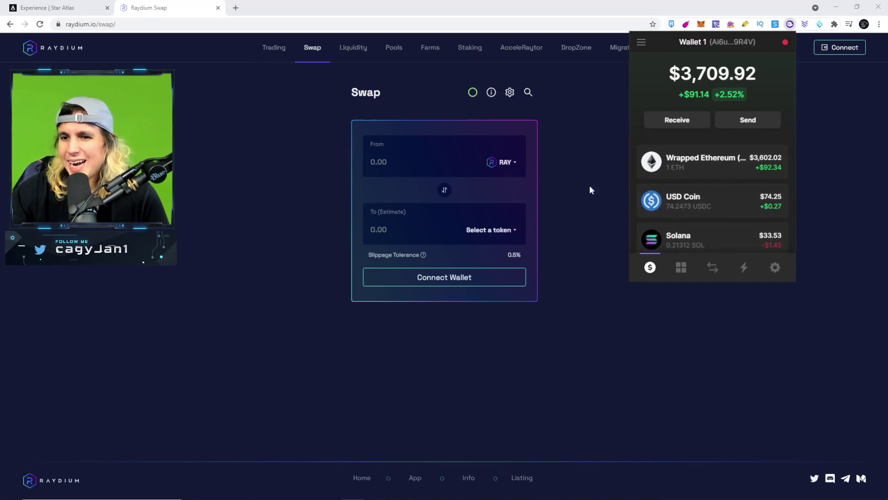
Connect the Phantom wallet to Raydium.
{"action": "left_click", "coordinate": [506, 164]}
{"action": "left_click", "coordinate": [639, 198]}
{"action": "left_click", "coordinate": [467, 279]}
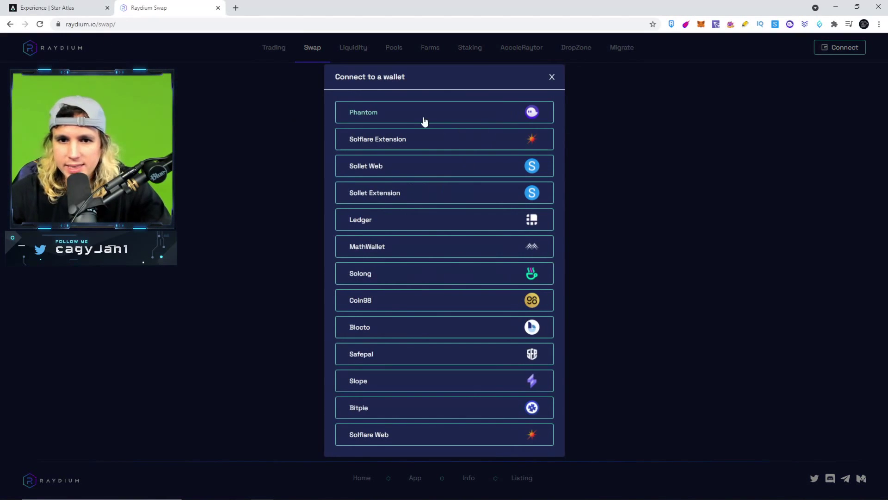
{"action": "left_click", "coordinate": [441, 114]}
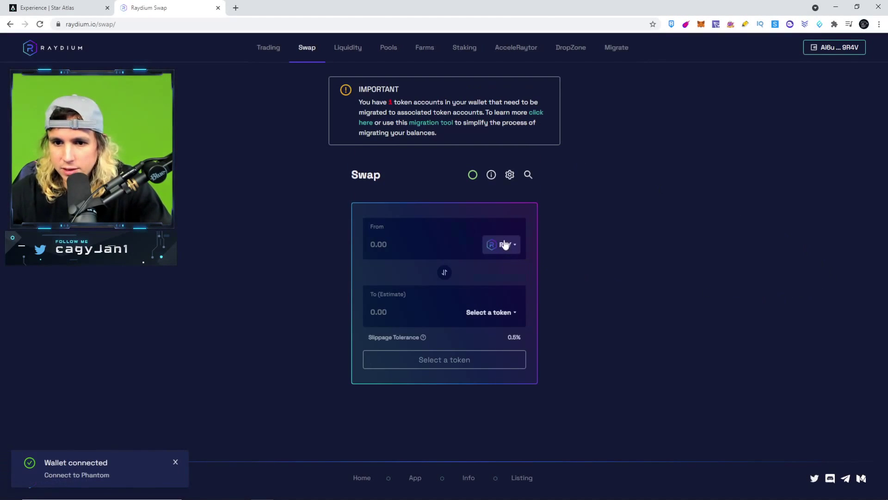
Set up a swap of 0.3 ETH into USDC, estimated at about 1074.68 USDC.
{"action": "left_click", "coordinate": [486, 250]}
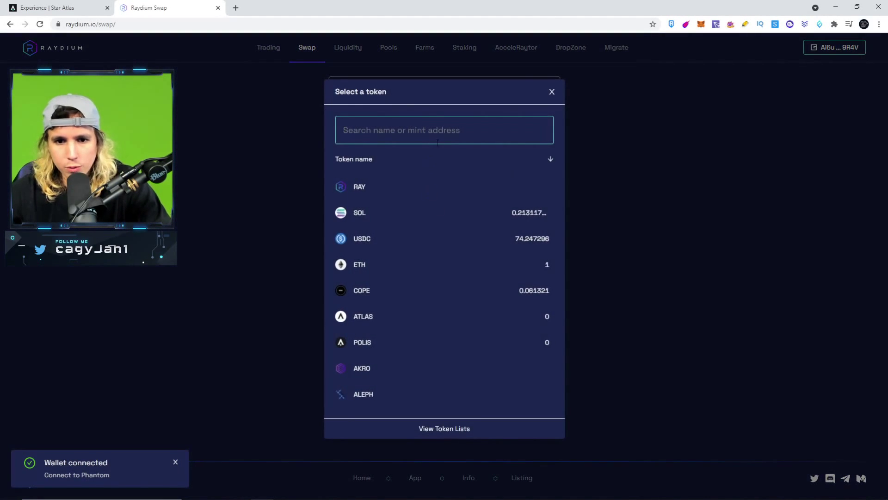
{"action": "type", "text": "eth"}
{"action": "left_click", "coordinate": [446, 186]}
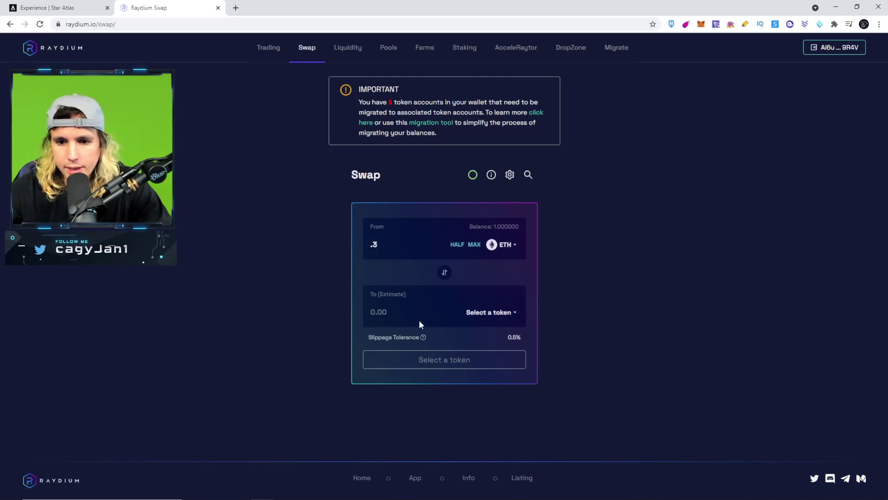
{"action": "left_click", "coordinate": [489, 313]}
{"action": "type", "text": "usd"}
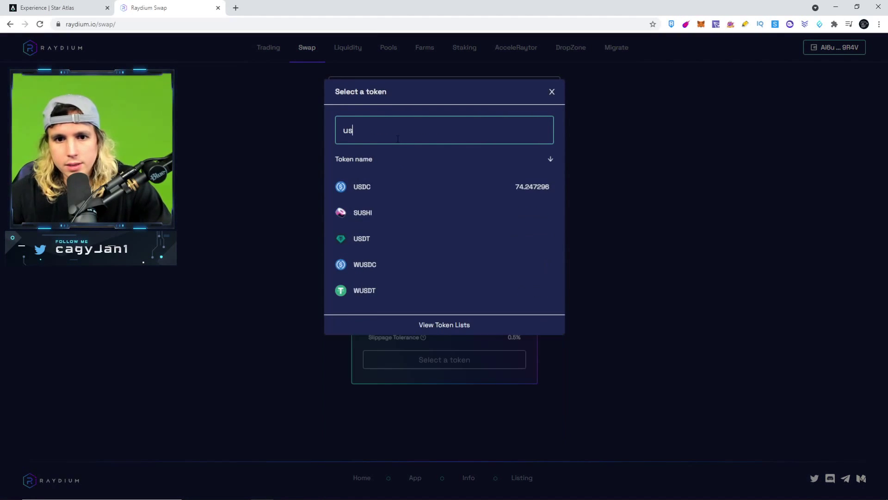
{"action": "left_click", "coordinate": [460, 187]}
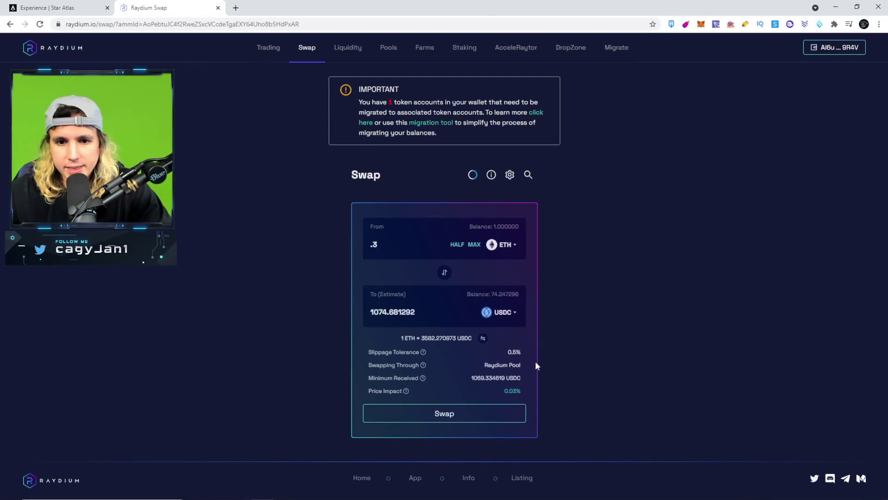
Approve the 0.3 ETH to USDC swap and verify the wallet holds about 1,146.46 USDC.
{"action": "left_click", "coordinate": [452, 414]}
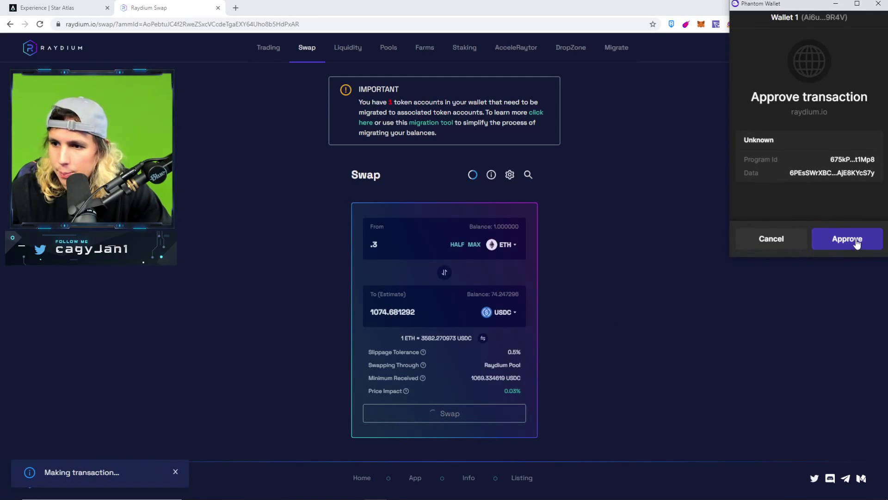
{"action": "left_click", "coordinate": [847, 239]}
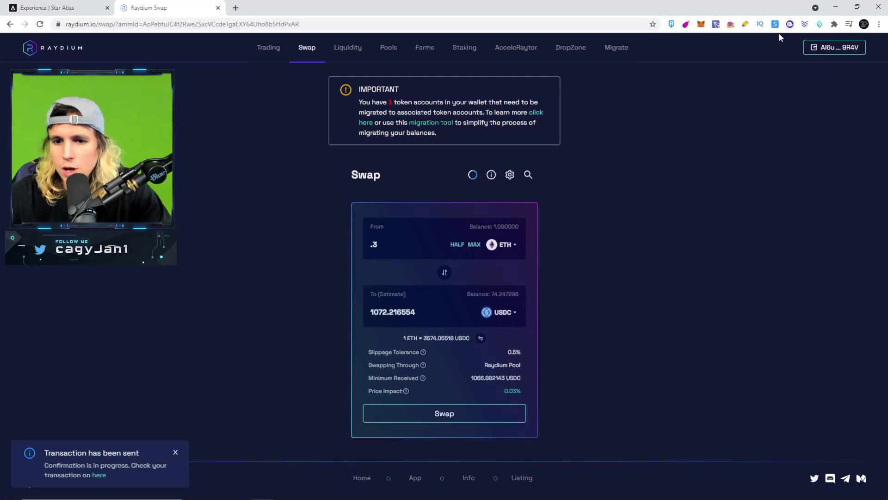
{"action": "left_click", "coordinate": [789, 26]}
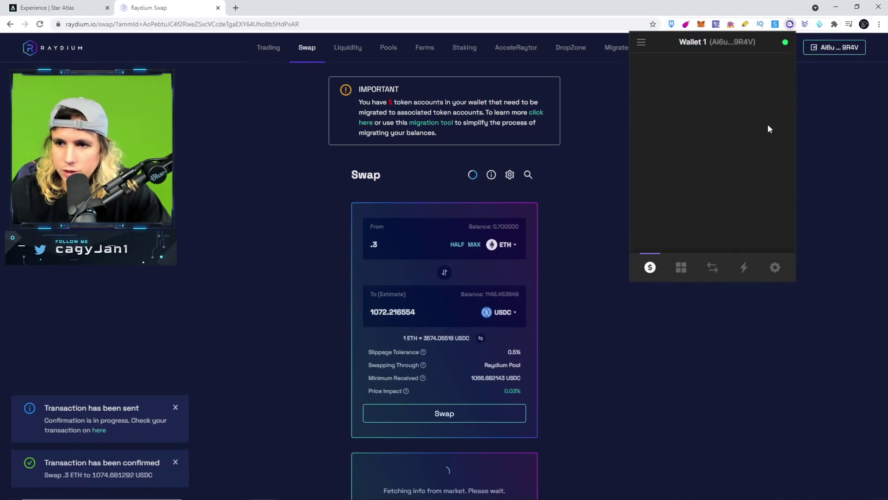
{"action": "scroll", "coordinate": [733, 196], "scroll_direction": "down", "scroll_amount": 2}
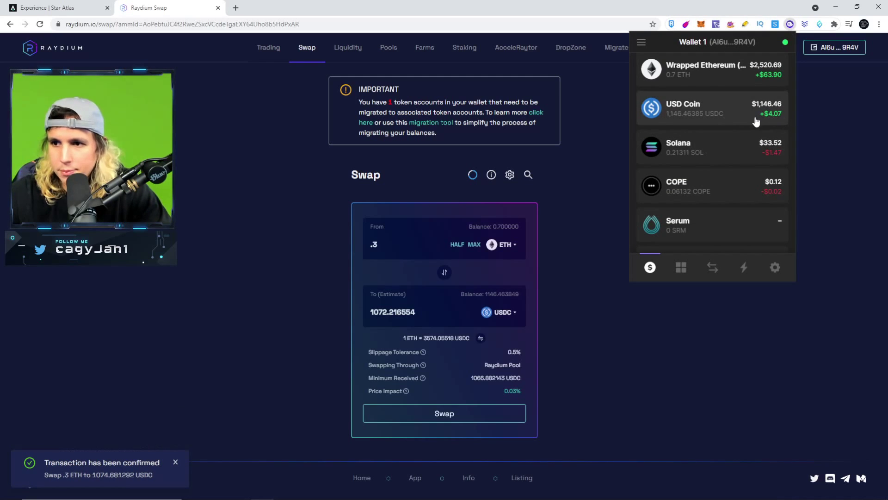
{"action": "left_click", "coordinate": [602, 235]}
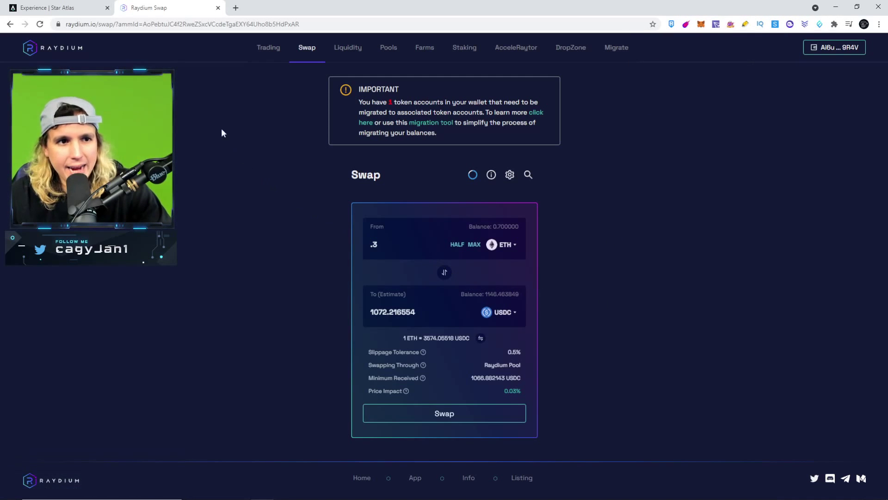
Open the Star Atlas play site, then pick ATLAS as Raydium's swap target.
{"action": "left_click", "coordinate": [79, 10]}
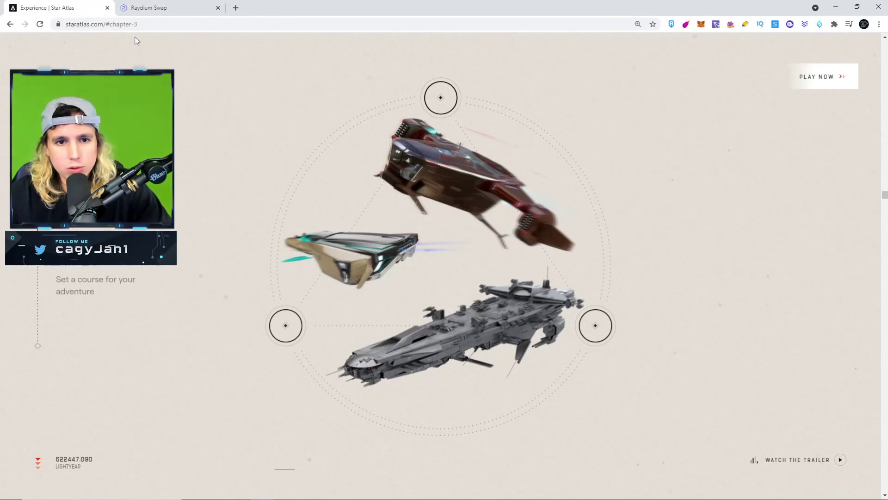
{"action": "left_click", "coordinate": [811, 77]}
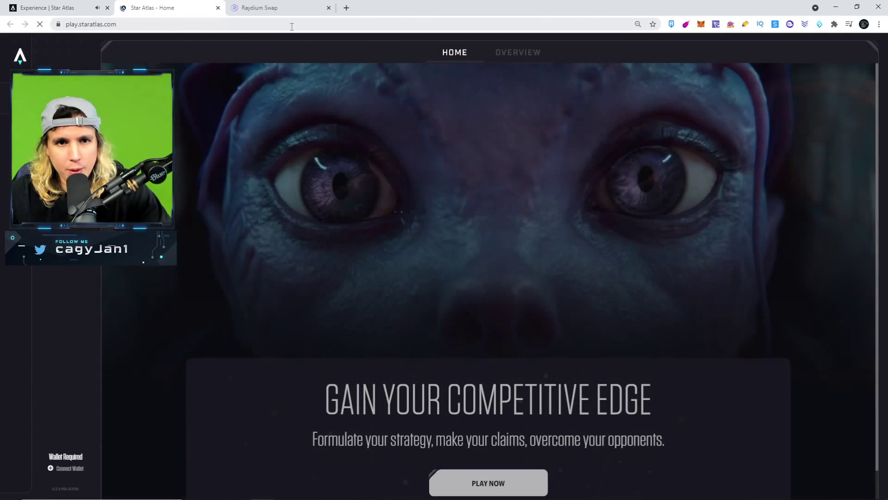
{"action": "left_click", "coordinate": [272, 5]}
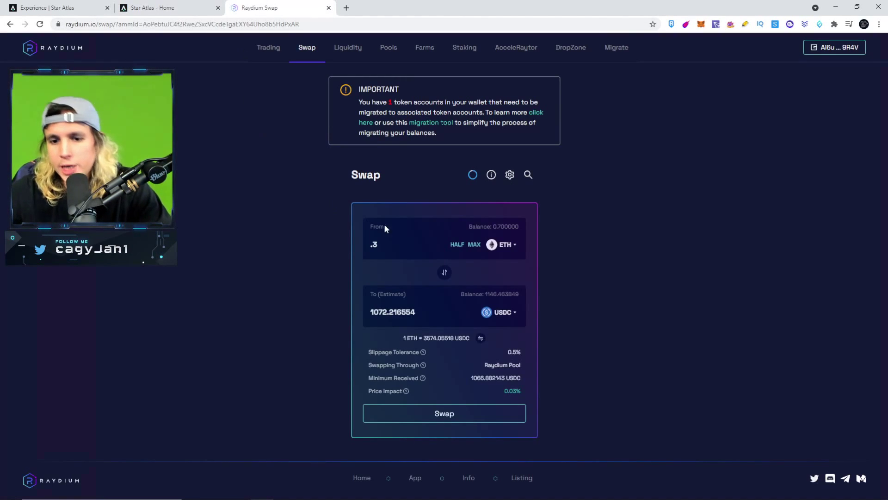
{"action": "left_click", "coordinate": [511, 317]}
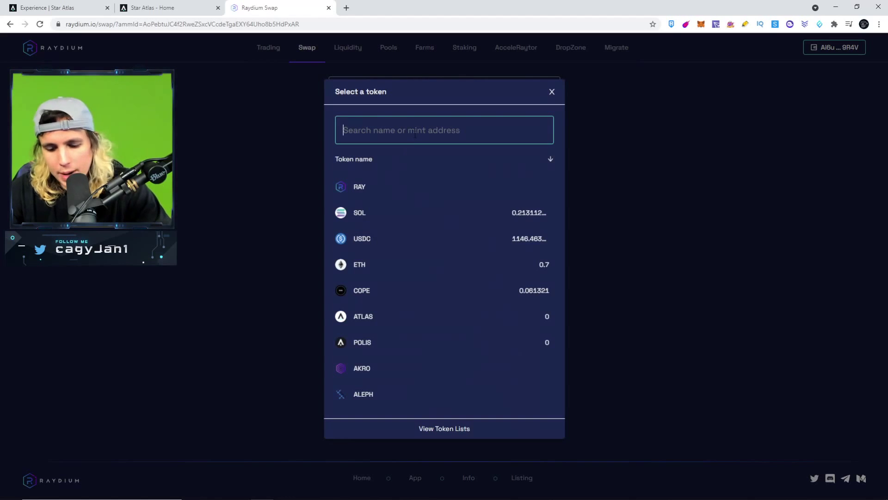
{"action": "type", "text": "a"}
{"action": "key", "text": "BackSpace"}
{"action": "type", "text": "atl"}
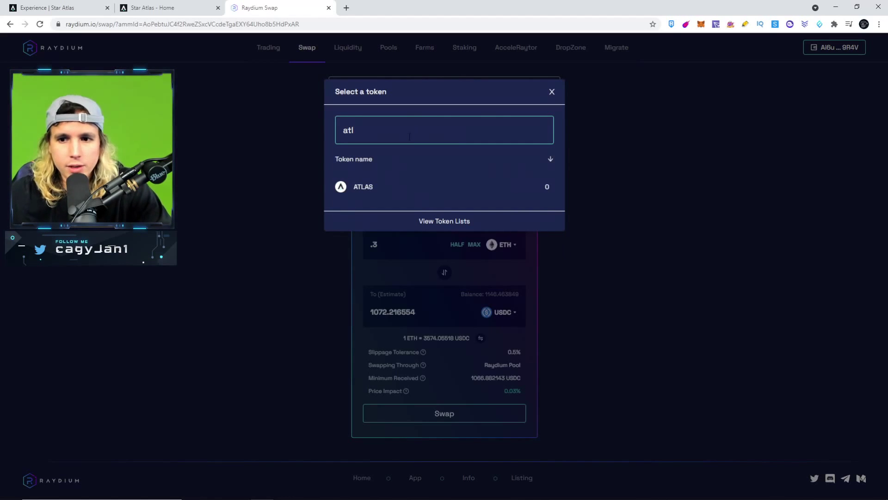
{"action": "left_click", "coordinate": [392, 191]}
Try POLIS as the swap target, which finds no pool, then return to Star Atlas.
{"action": "left_click", "coordinate": [515, 317]}
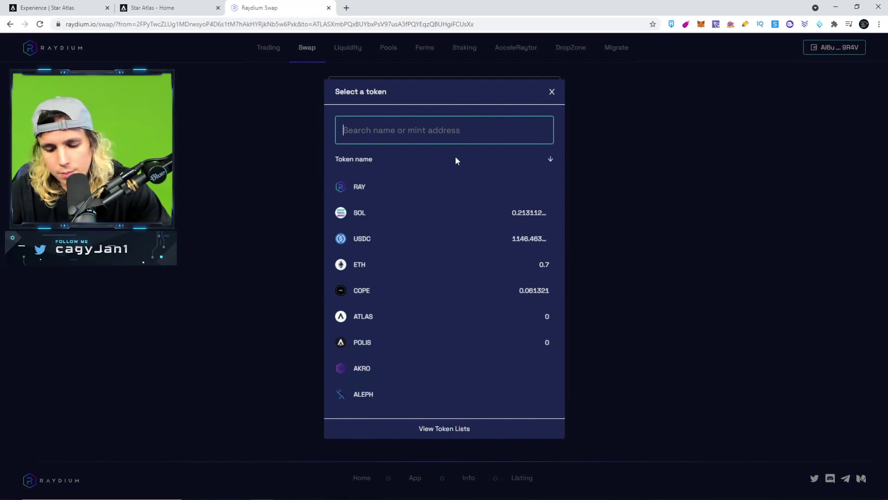
{"action": "type", "text": "poli"}
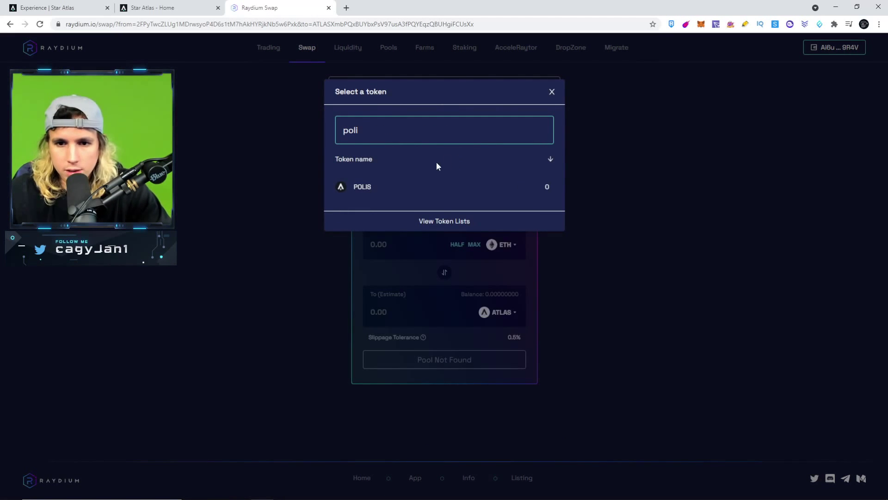
{"action": "left_click", "coordinate": [373, 187]}
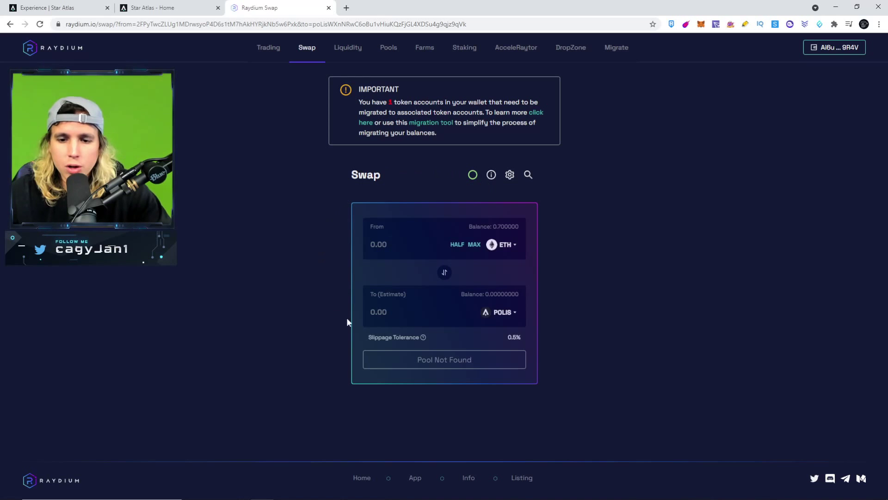
{"action": "left_click", "coordinate": [499, 310]}
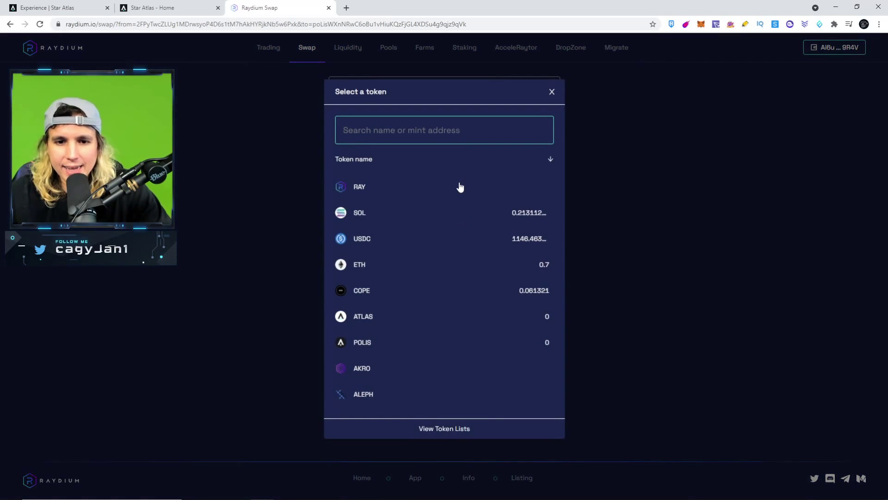
{"action": "left_click", "coordinate": [151, 9]}
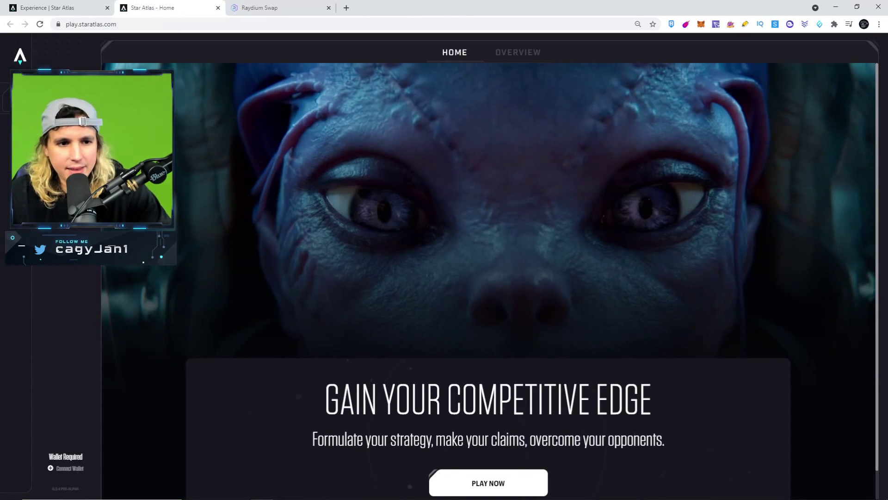
Dismiss Raydium's token chooser and connect the Phantom wallet on the Star Atlas play site.
{"action": "left_click", "coordinate": [261, 7]}
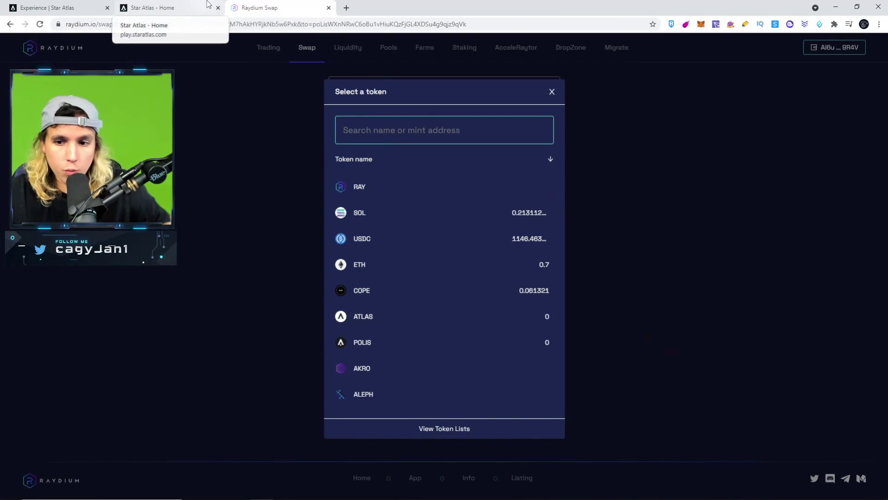
{"action": "left_click", "coordinate": [661, 197]}
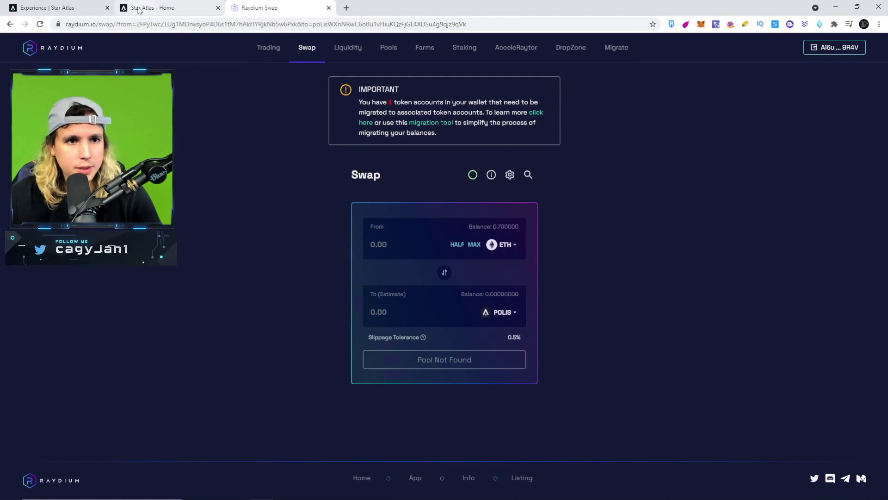
{"action": "left_click", "coordinate": [171, 8]}
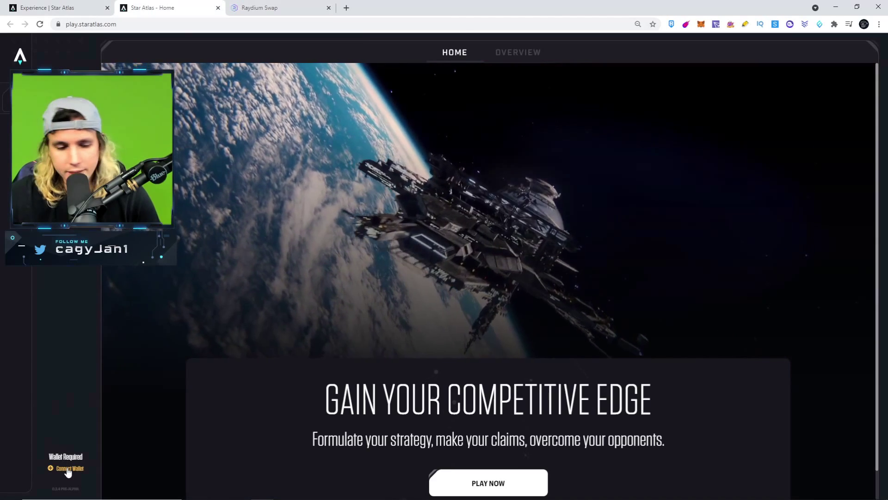
{"action": "left_click", "coordinate": [68, 469]}
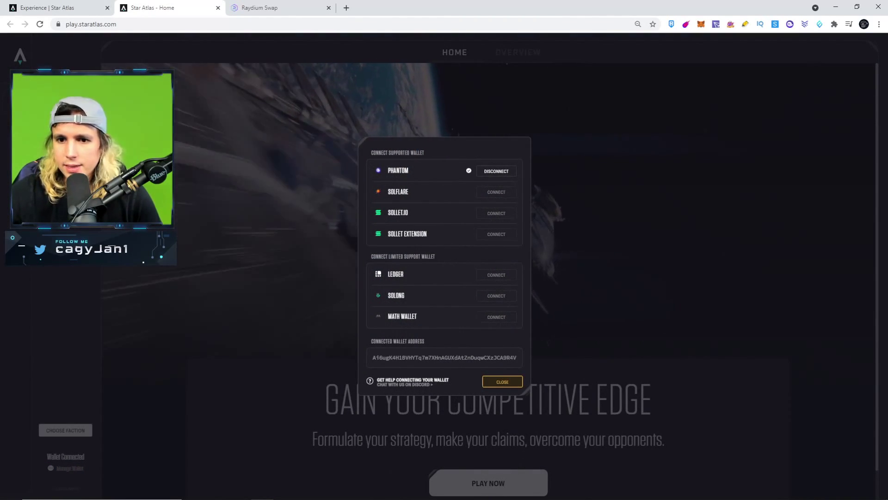
{"action": "left_click", "coordinate": [511, 381]}
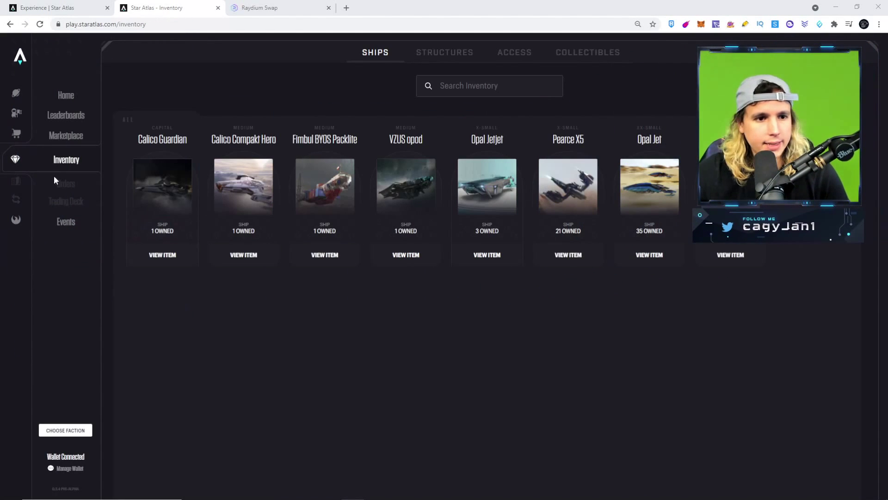
Browse the ship marketplace, viewing the Fimbul ECOS Greenader (Epic bomber, 8,200 USD) before returning.
{"action": "left_click", "coordinate": [84, 134]}
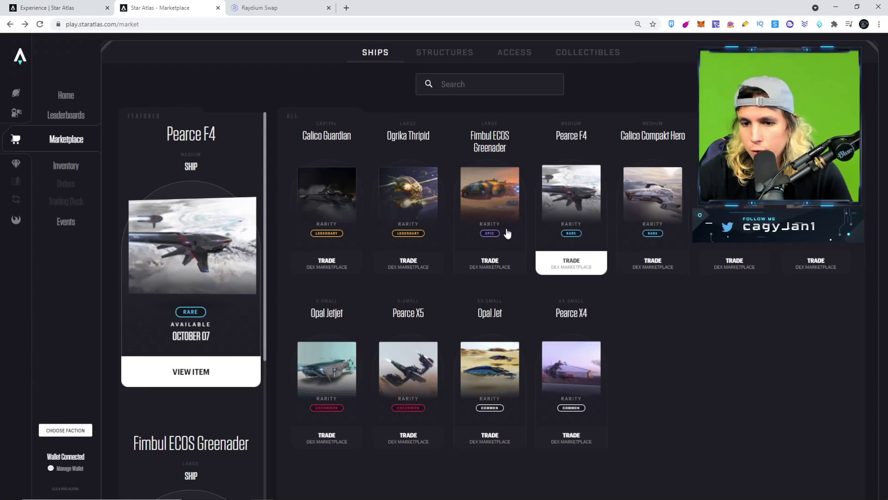
{"action": "left_click", "coordinate": [493, 272]}
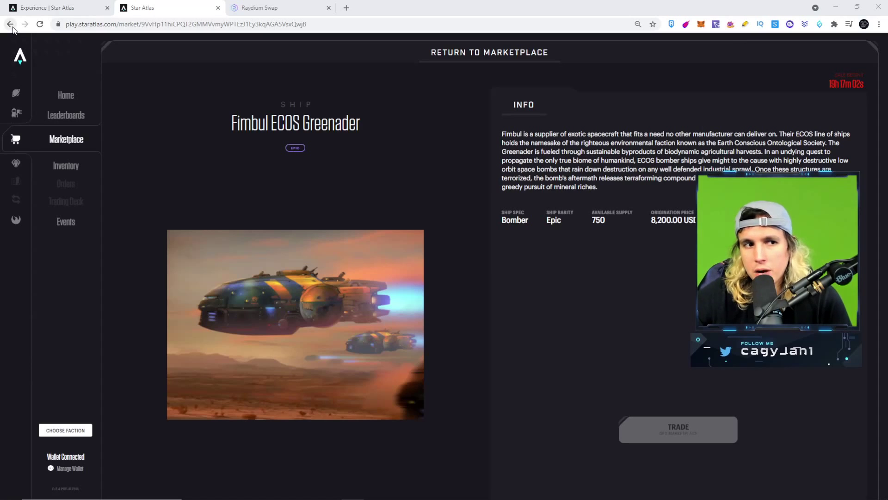
{"action": "left_click", "coordinate": [11, 25]}
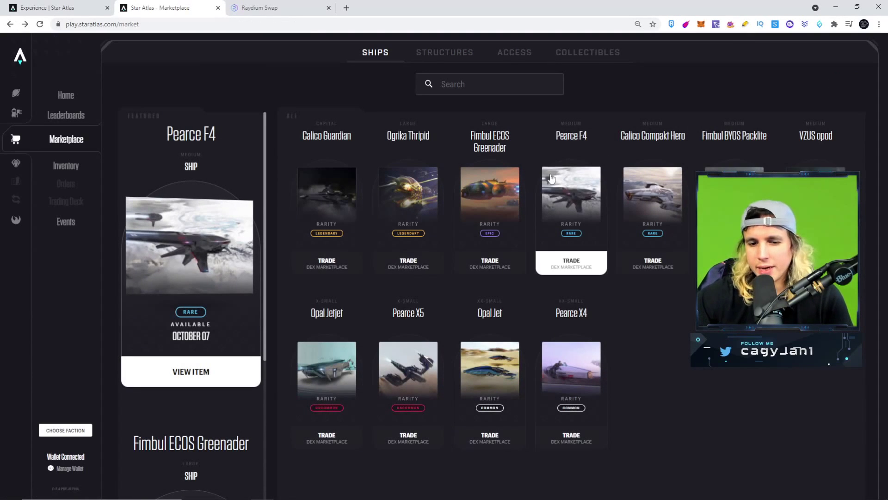
Open the Pearce X5 order book on the BUY side and set the size to 2.
{"action": "left_click", "coordinate": [418, 443]}
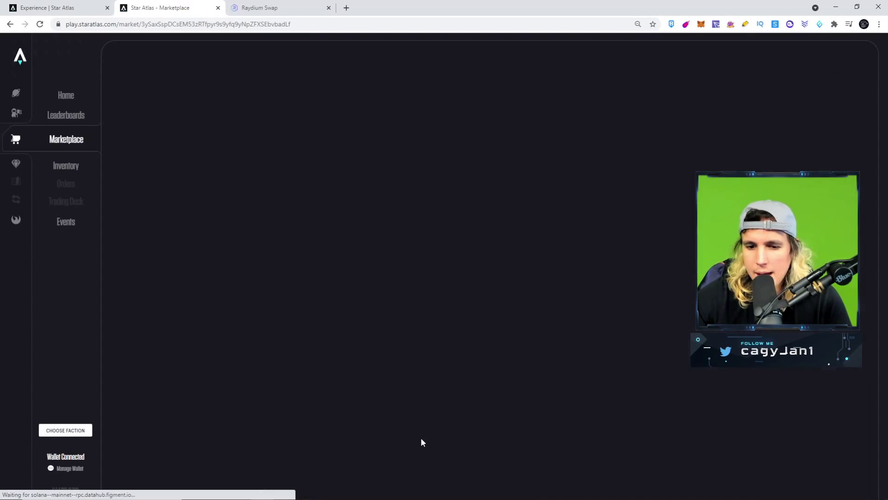
{"action": "left_click", "coordinate": [703, 437]}
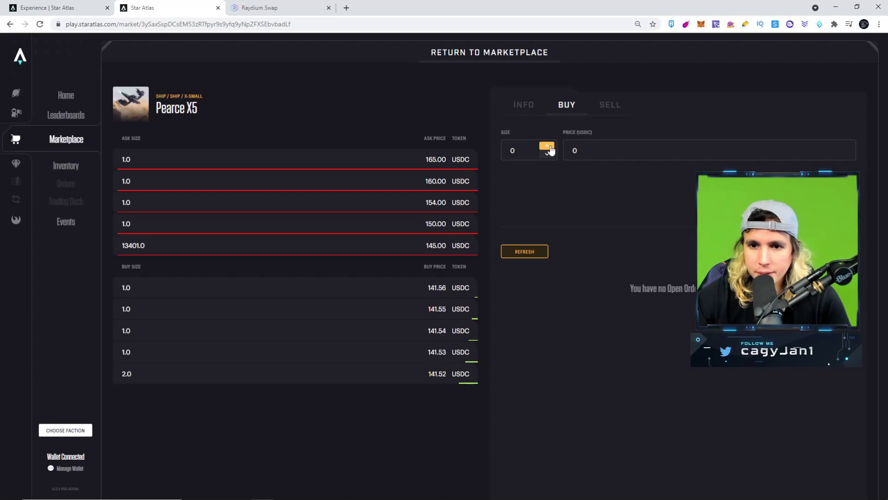
{"action": "left_click", "coordinate": [548, 146]}
{"action": "left_click", "coordinate": [548, 146]}
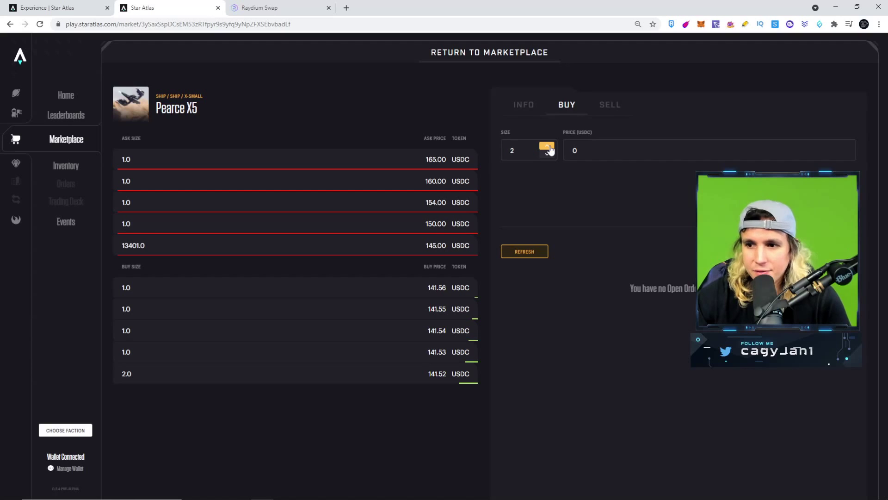